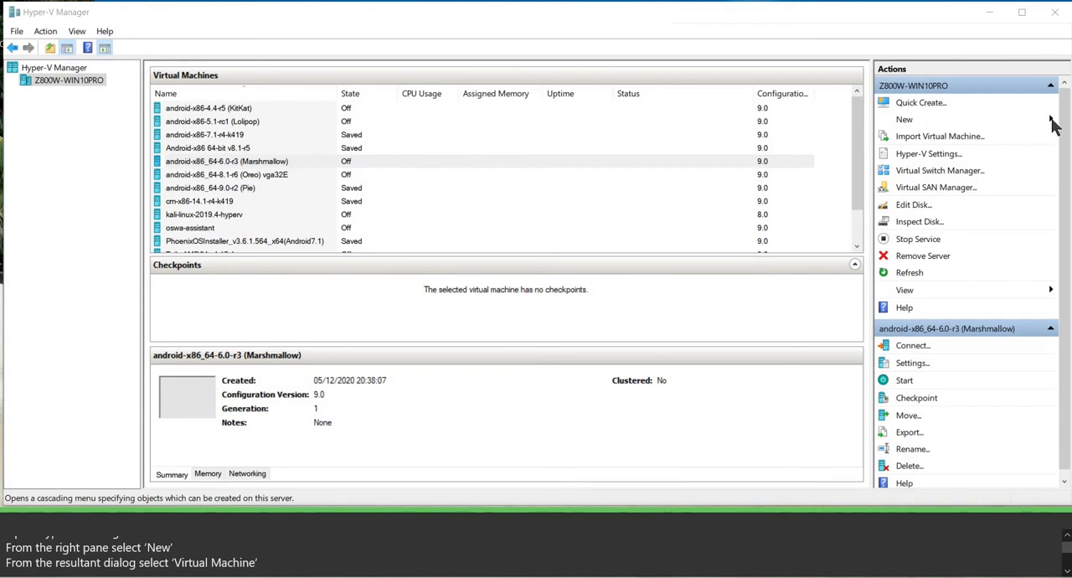
Start creating a new virtual machine and name it "android-x86_64-8.1-r6 OREO", keeping the default storage location.
left_click(1041, 124)
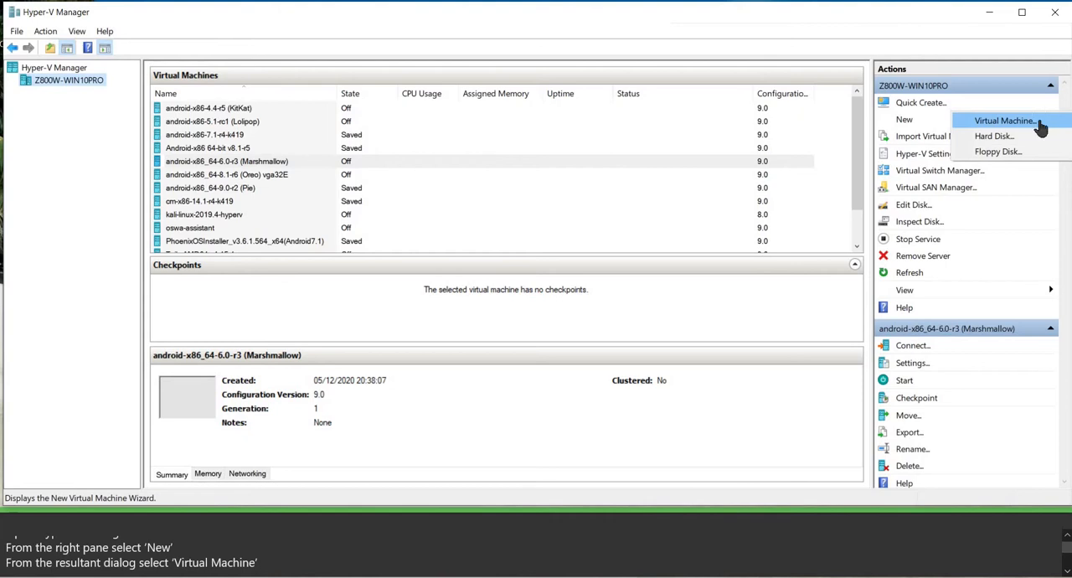
left_click(1039, 124)
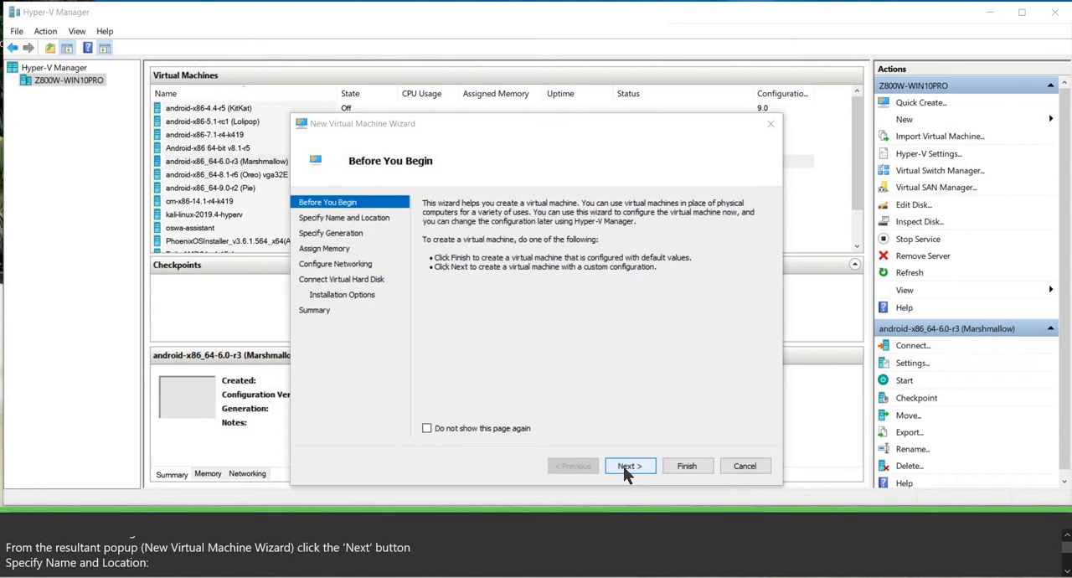
left_click(623, 465)
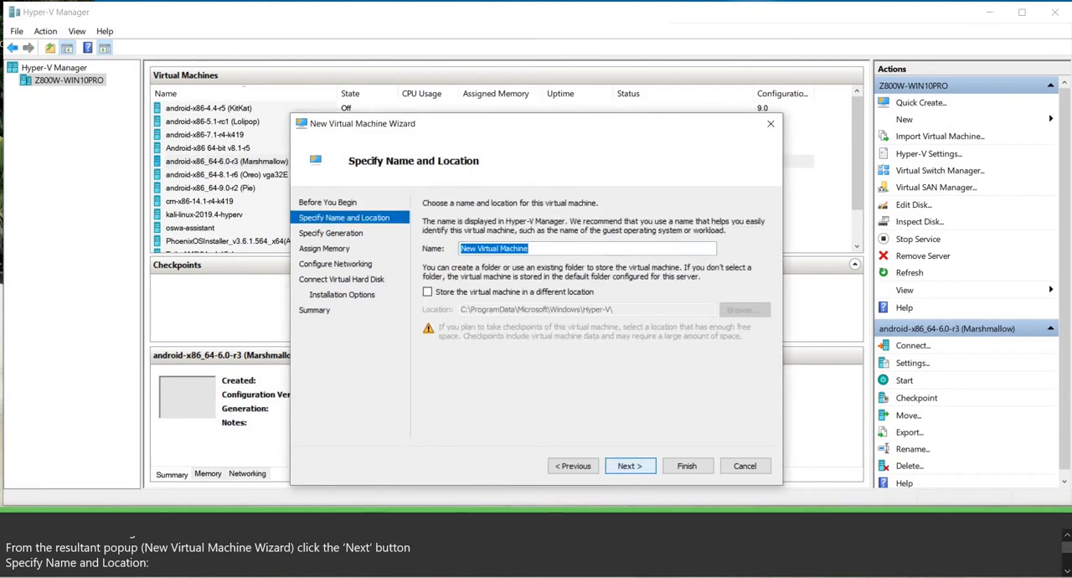
key("alt+Tab")
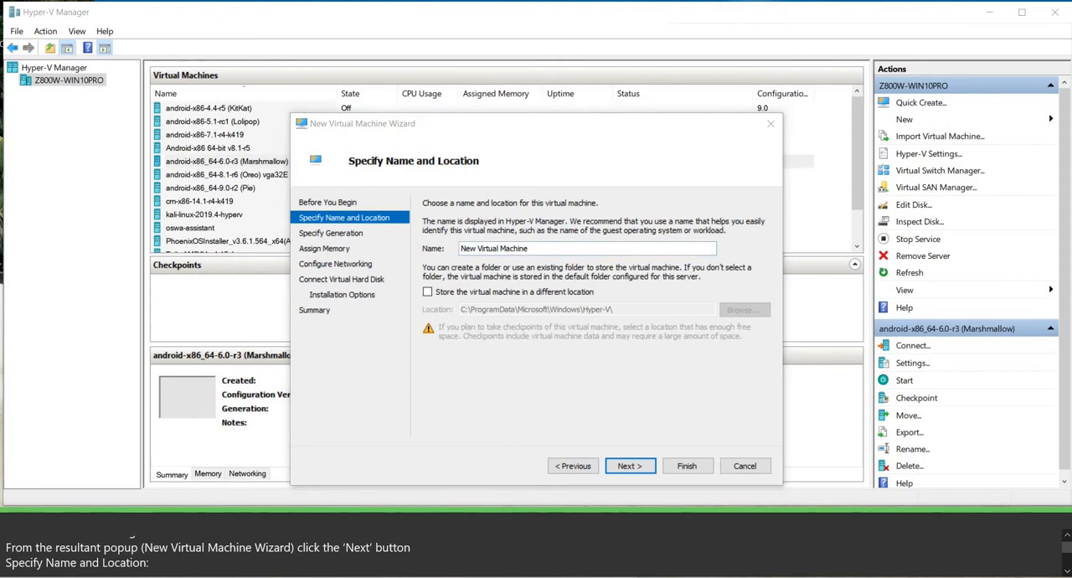
key("alt+Tab")
type("android-x86_64-8.1-r6")
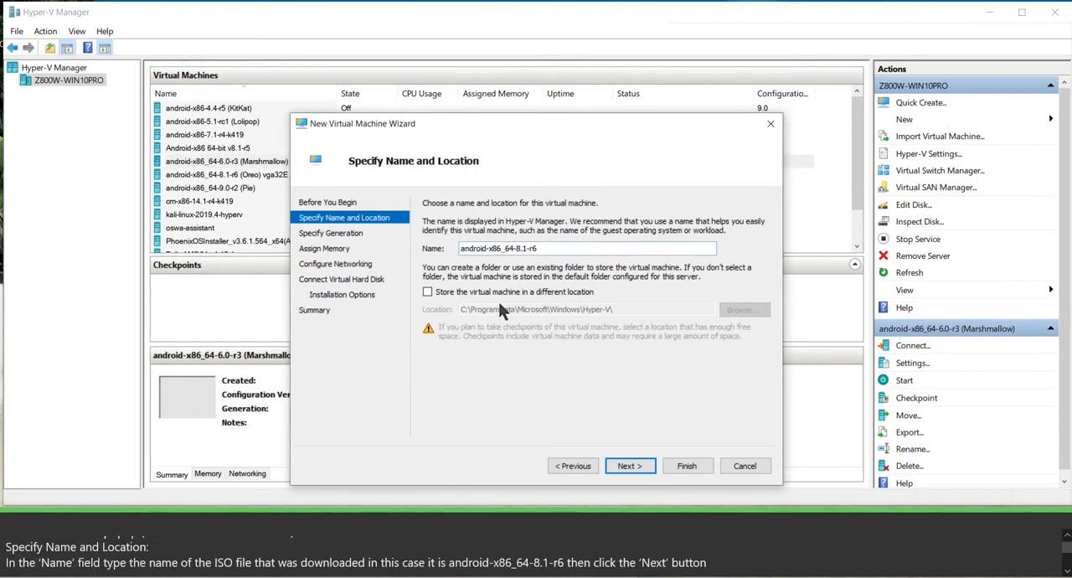
type("OREO")
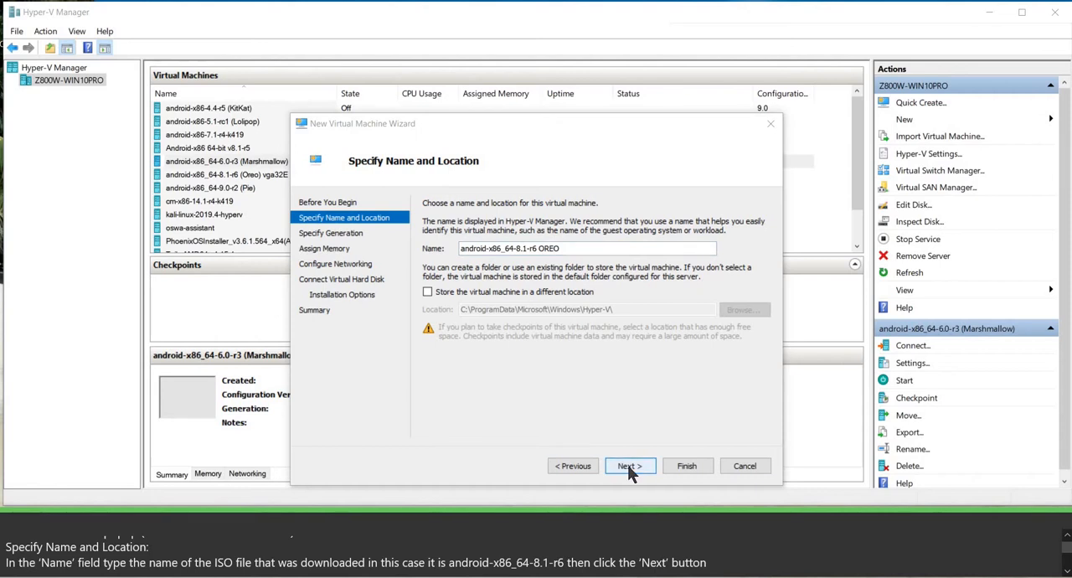
left_click(629, 470)
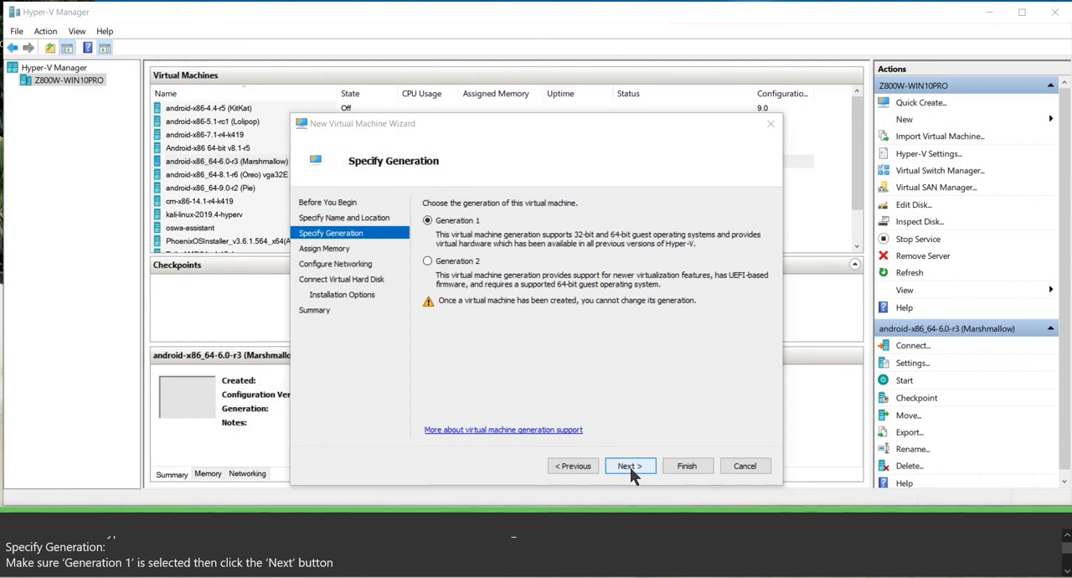
Accept Generation 1 for the virtual machine and set its startup memory to 2048 MB.
left_click(630, 467)
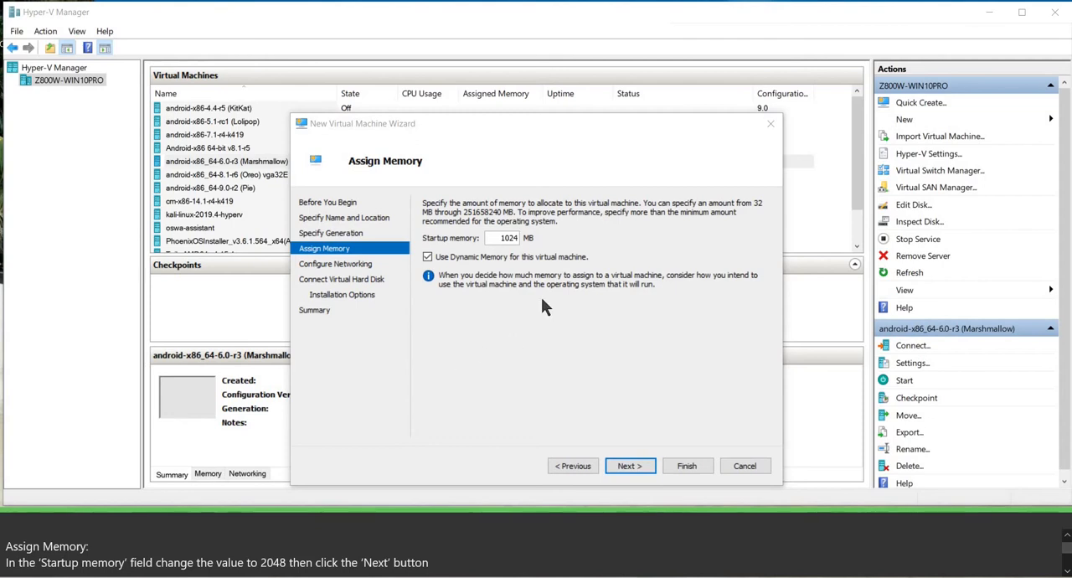
double_click(519, 238)
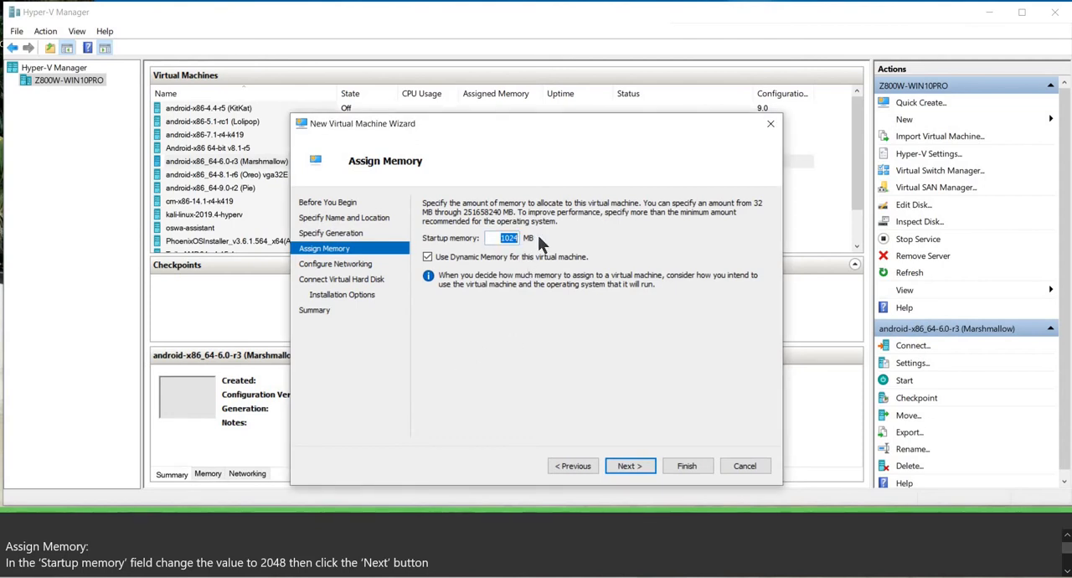
type("20")
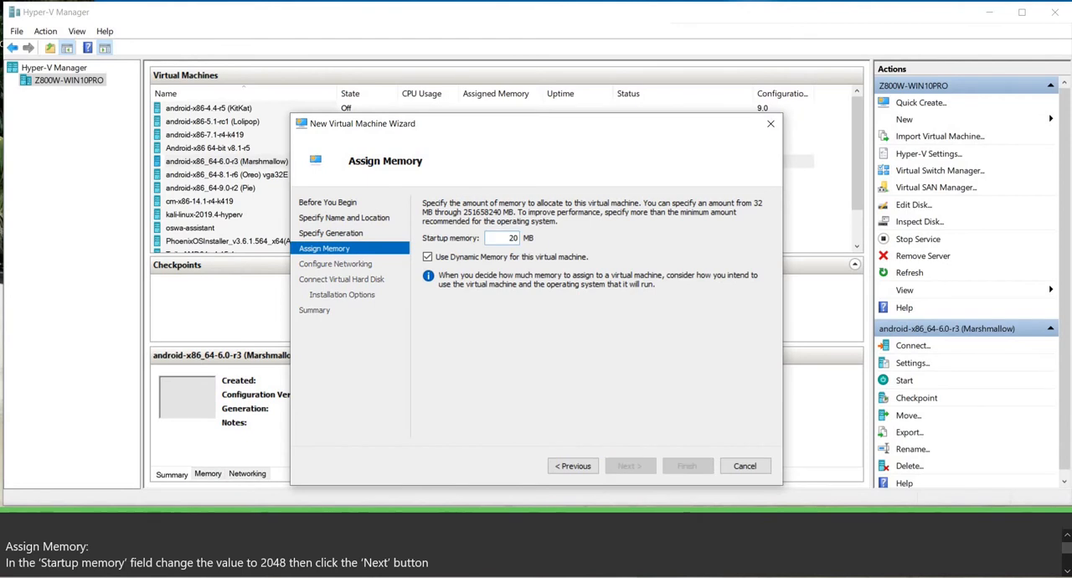
type("48")
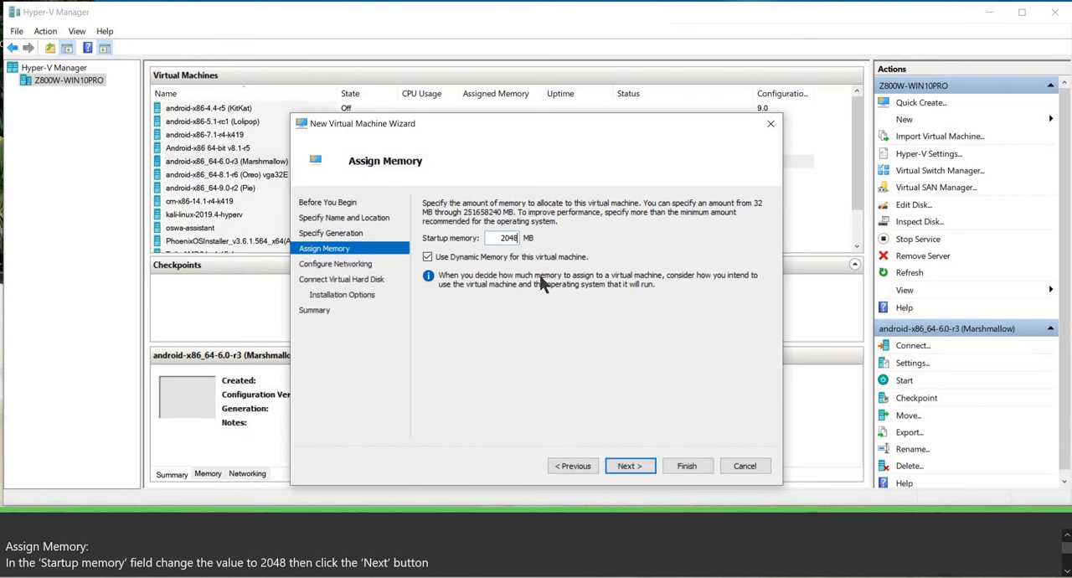
left_click(630, 467)
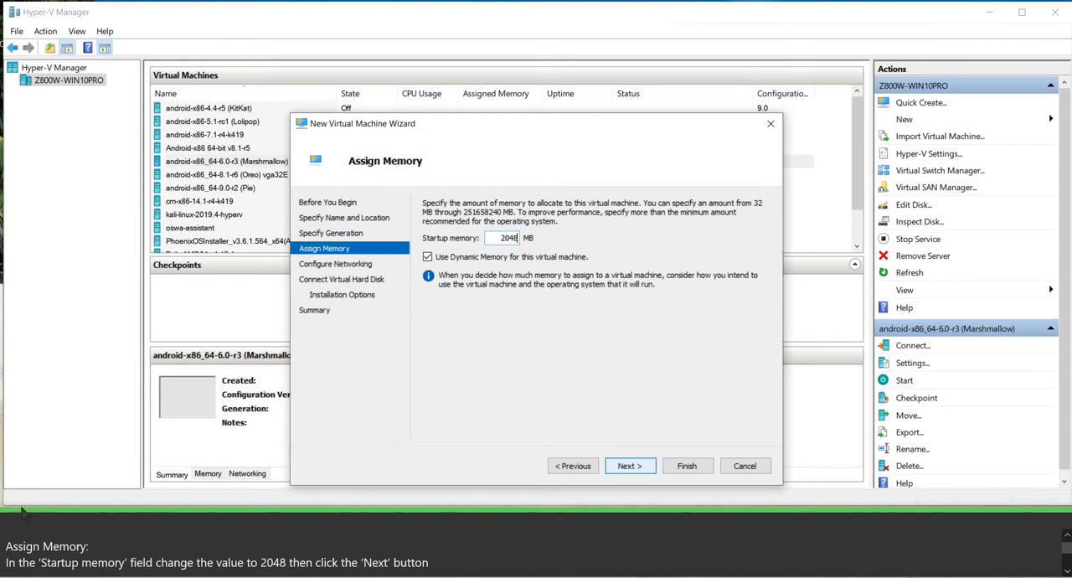
Connect the virtual machine's network adapter to Default Switch.
left_click(723, 230)
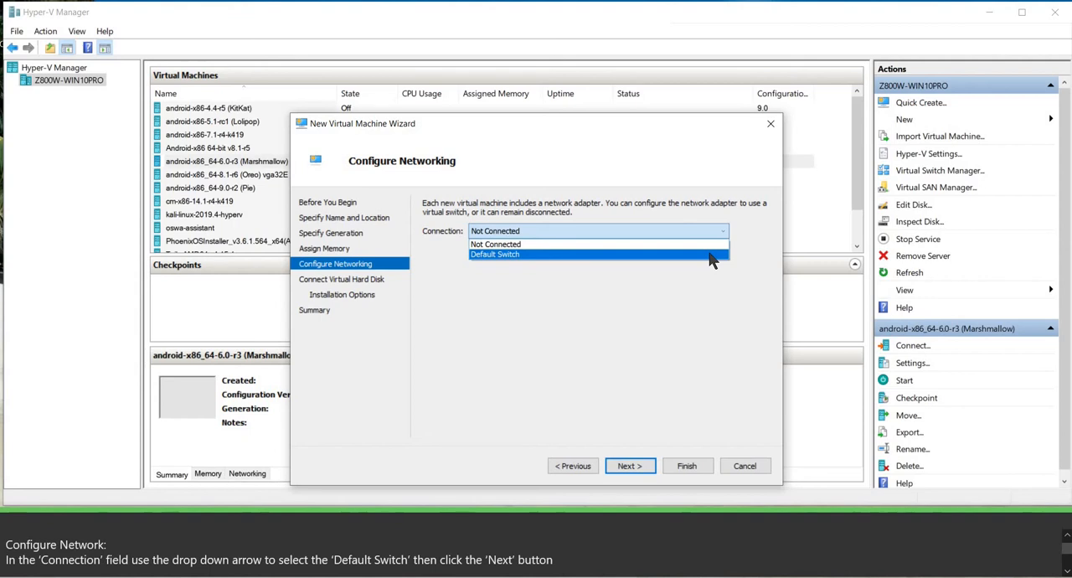
left_click(700, 278)
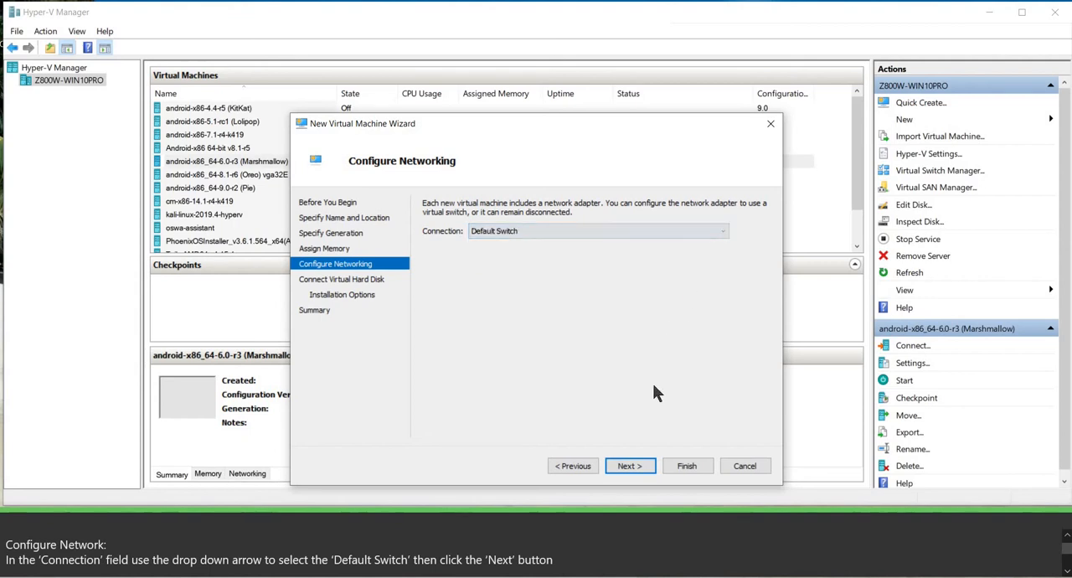
left_click(634, 469)
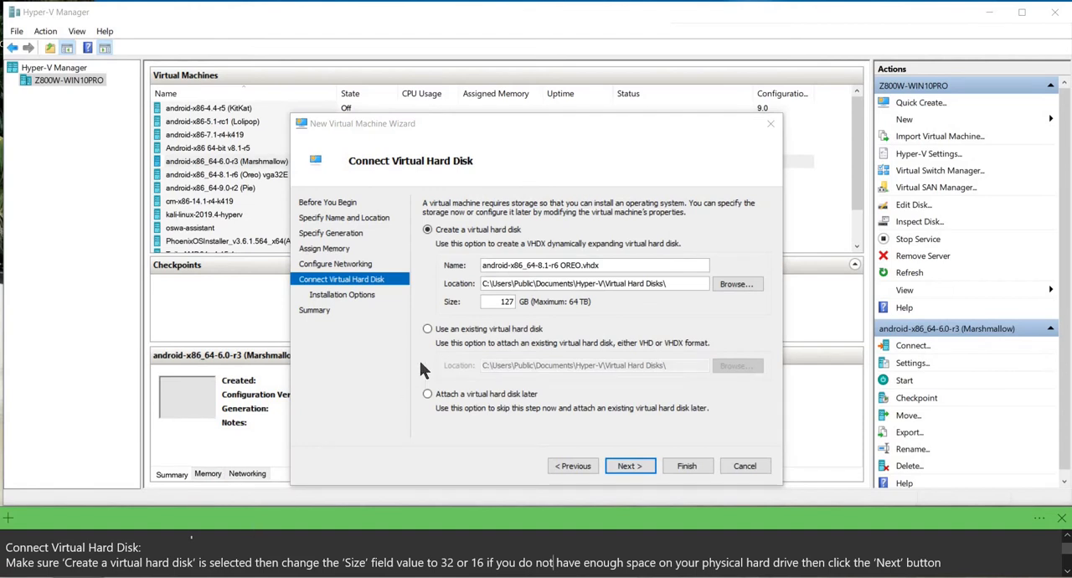
Change the size of the new virtual hard disk and proceed to the installation options.
left_click(506, 303)
double_click(507, 301)
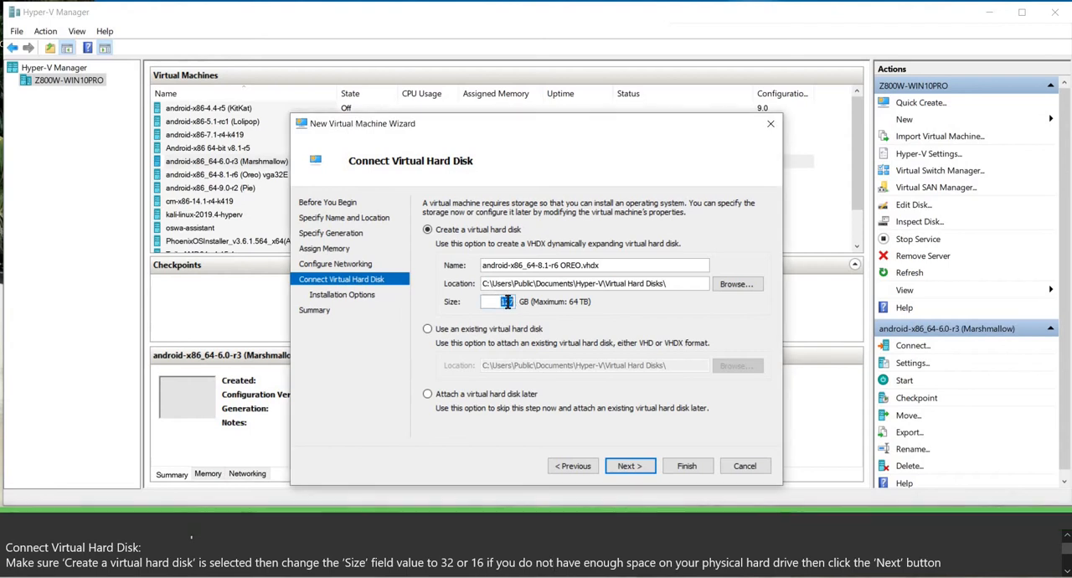
key("BackSpace")
left_click(627, 467)
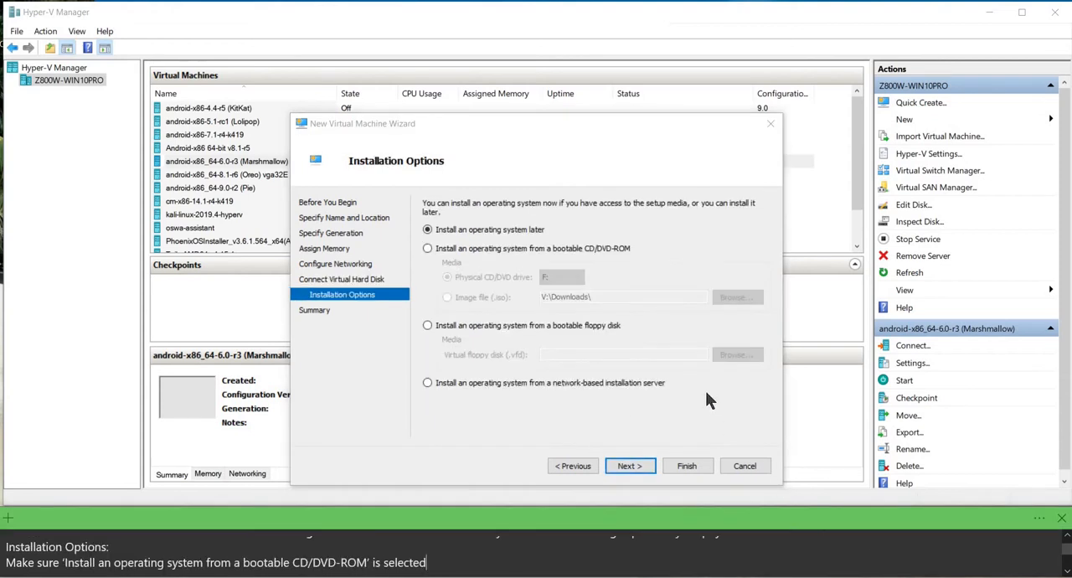
Set the operating system to install from the bootable image file android-x86_64-8.1-r6.iso in V:\Downloads.
left_click(428, 249)
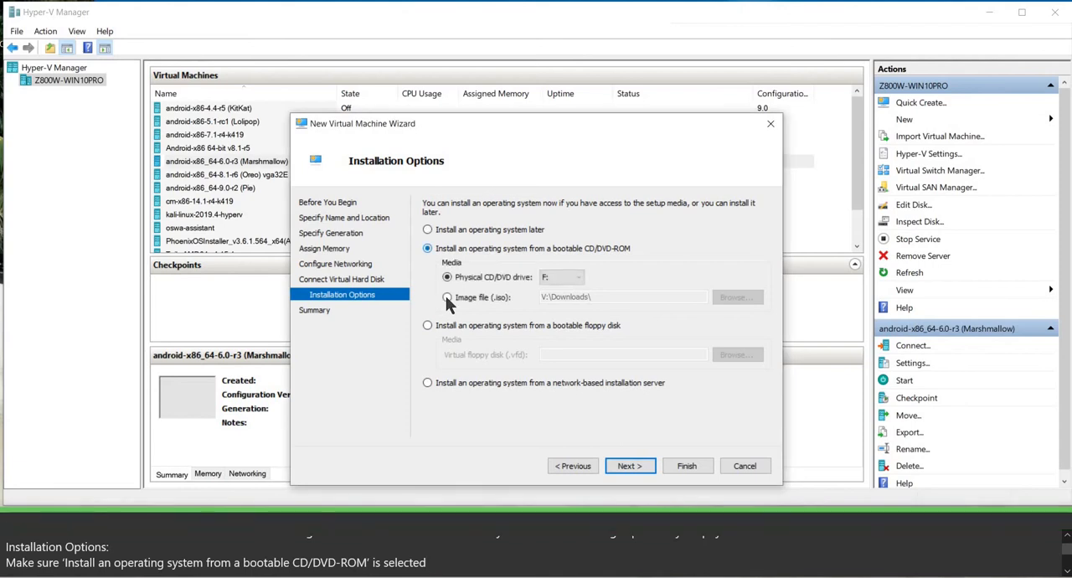
left_click(448, 299)
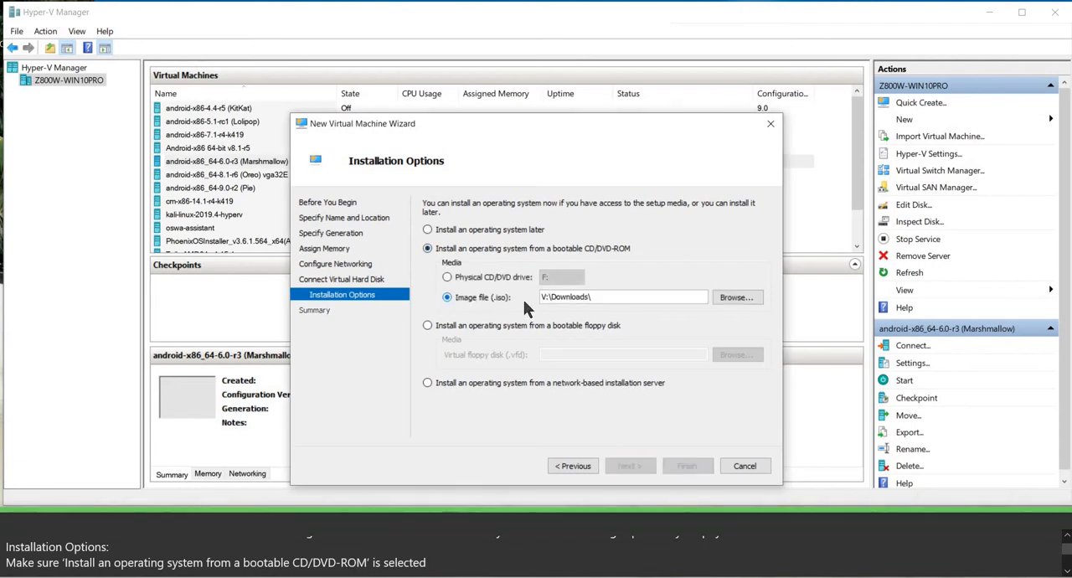
left_click(735, 298)
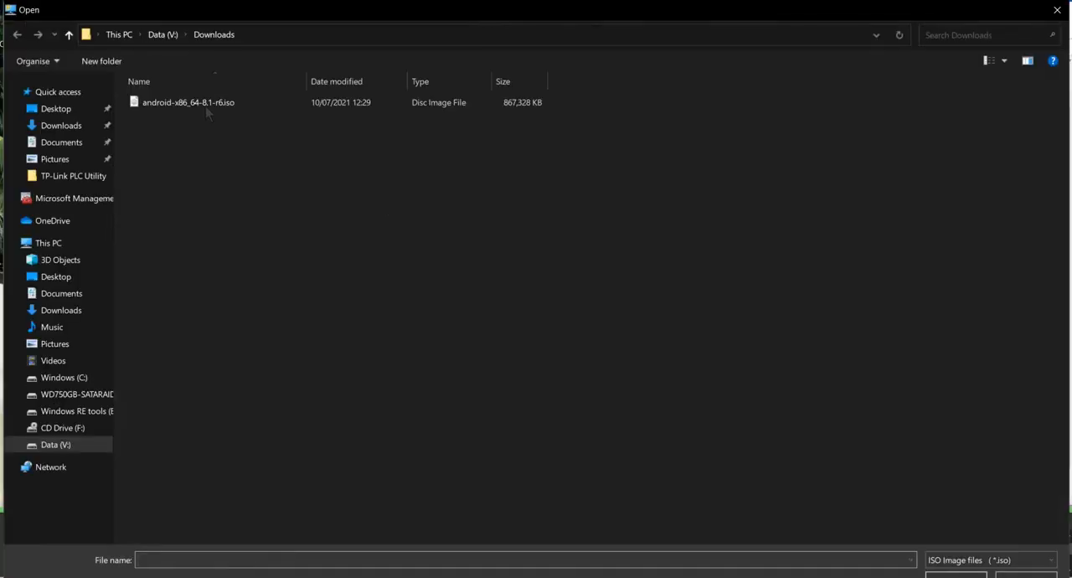
left_click(205, 106)
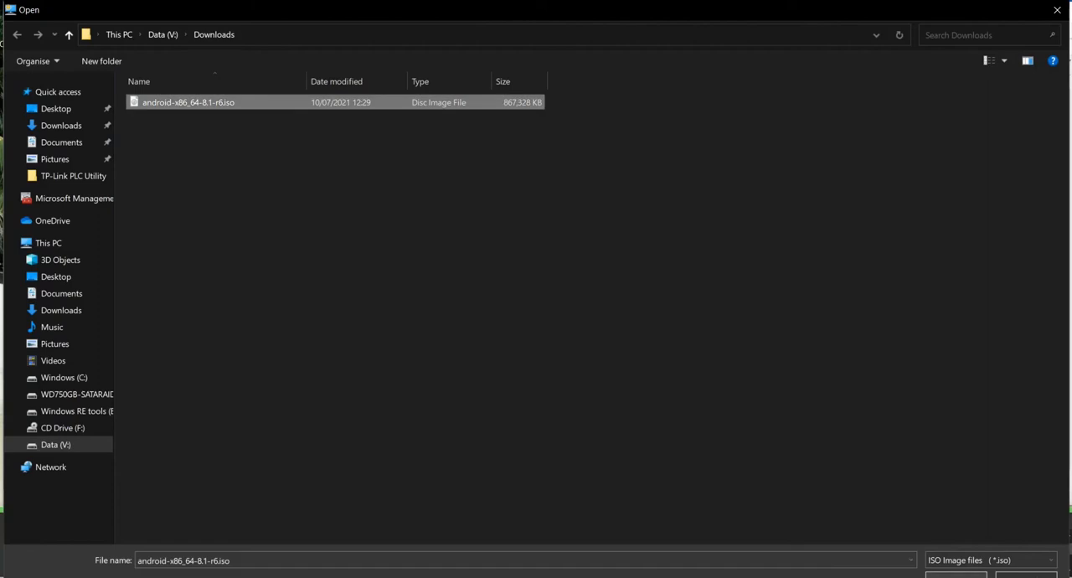
left_click(956, 576)
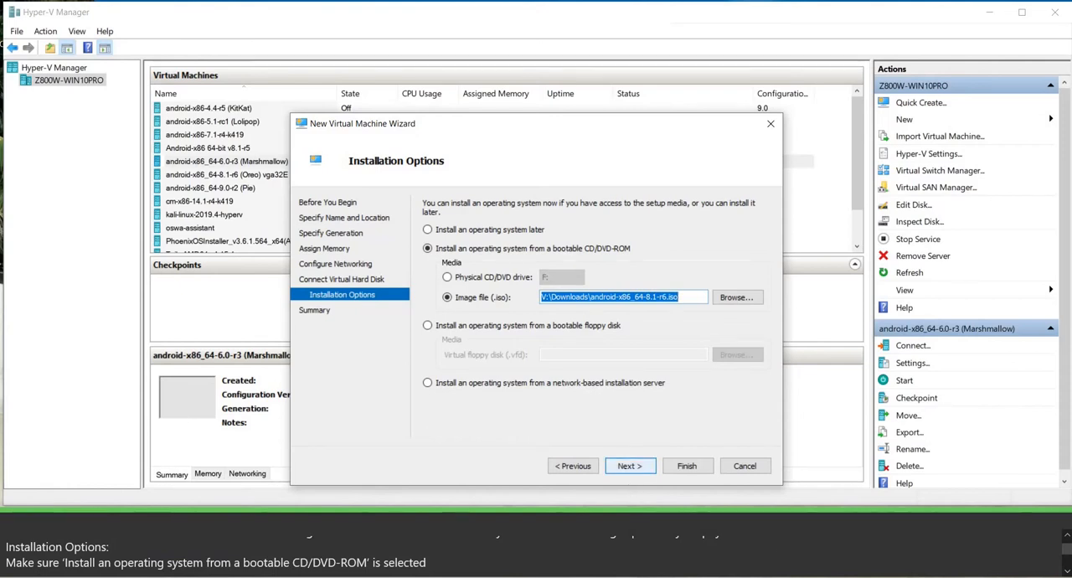
left_click(437, 563)
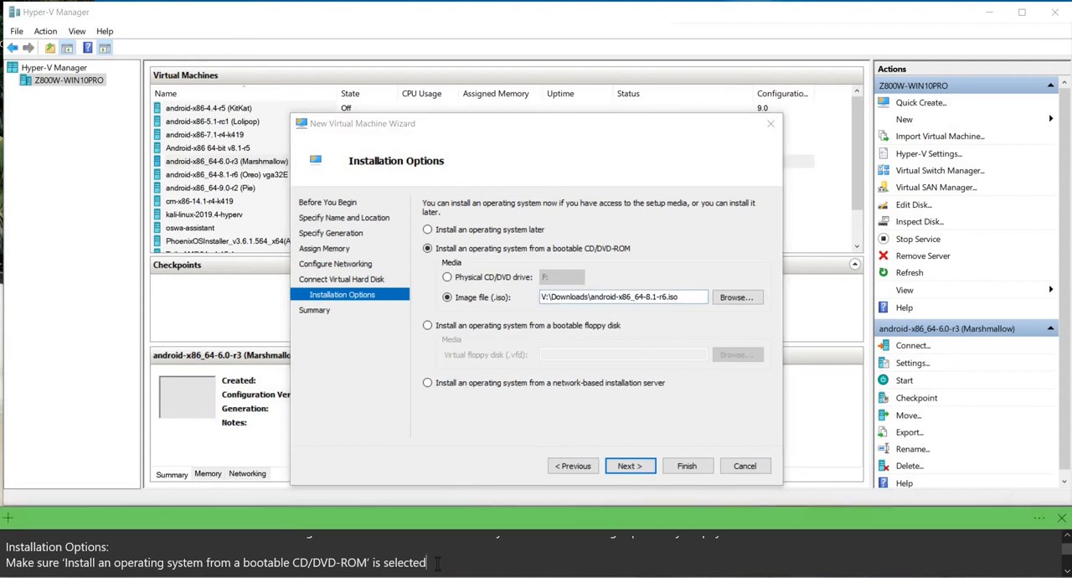
key("Down")
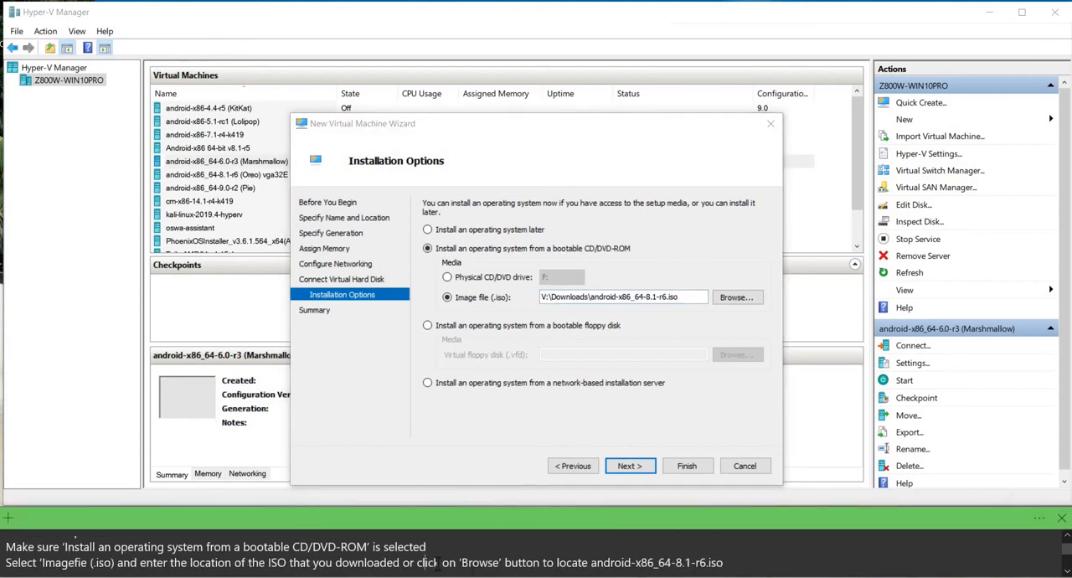
key("Down")
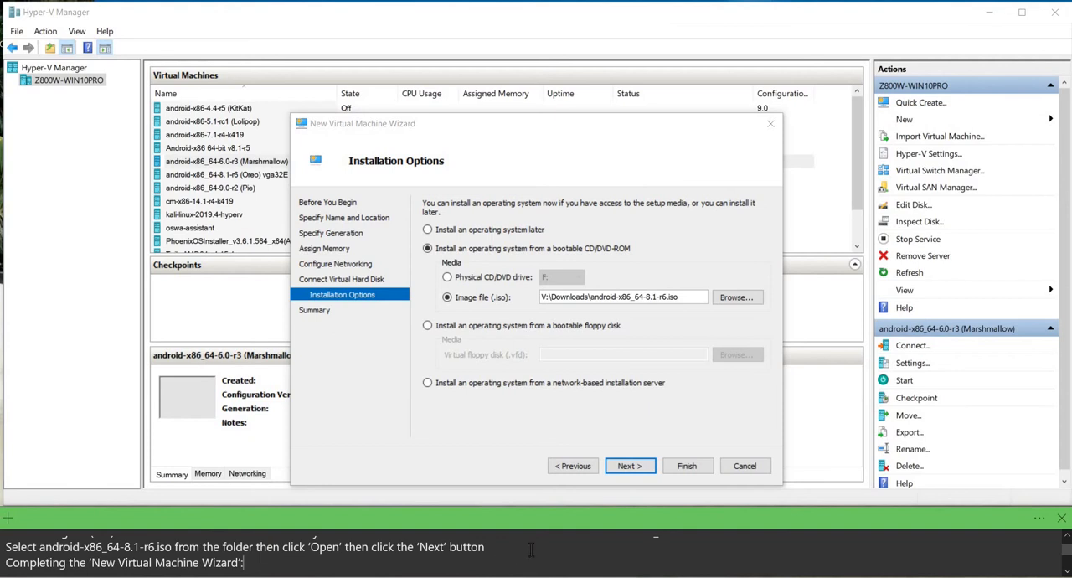
left_click(633, 467)
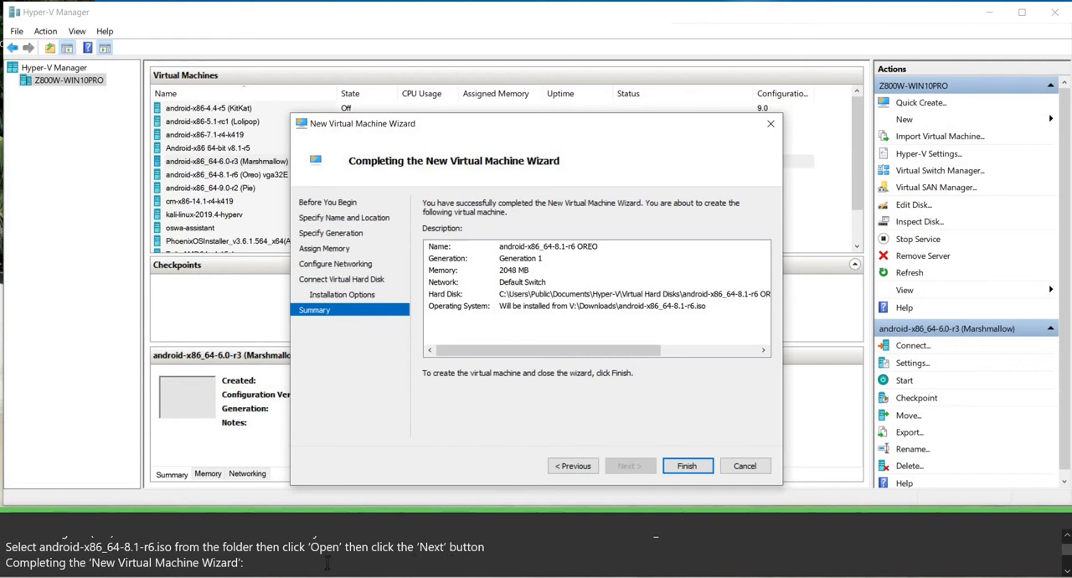
Finish the wizard to create the virtual machine with the summarized configuration.
left_click(327, 563)
key("Down")
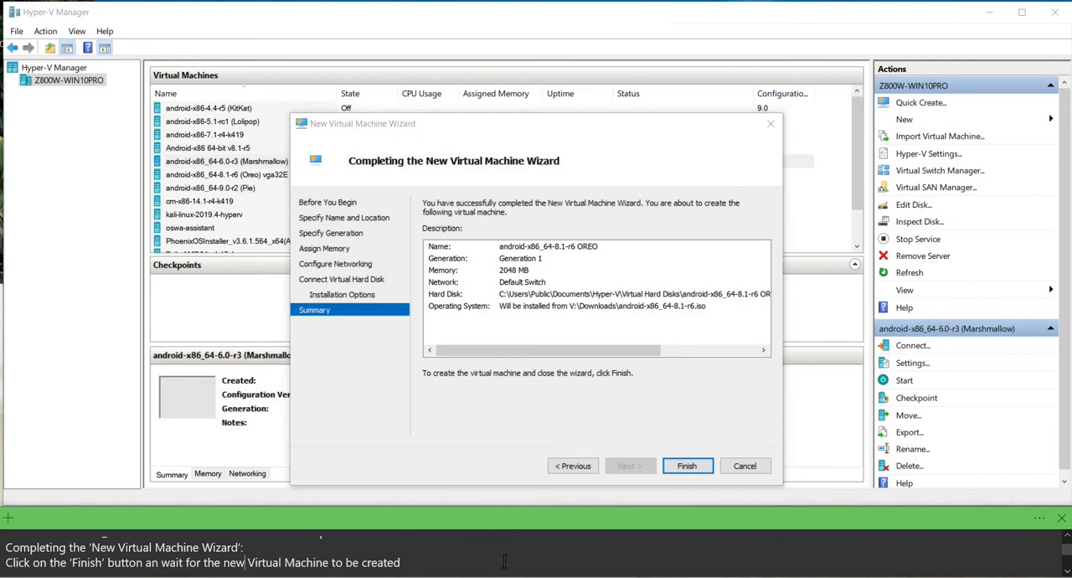
left_click(687, 466)
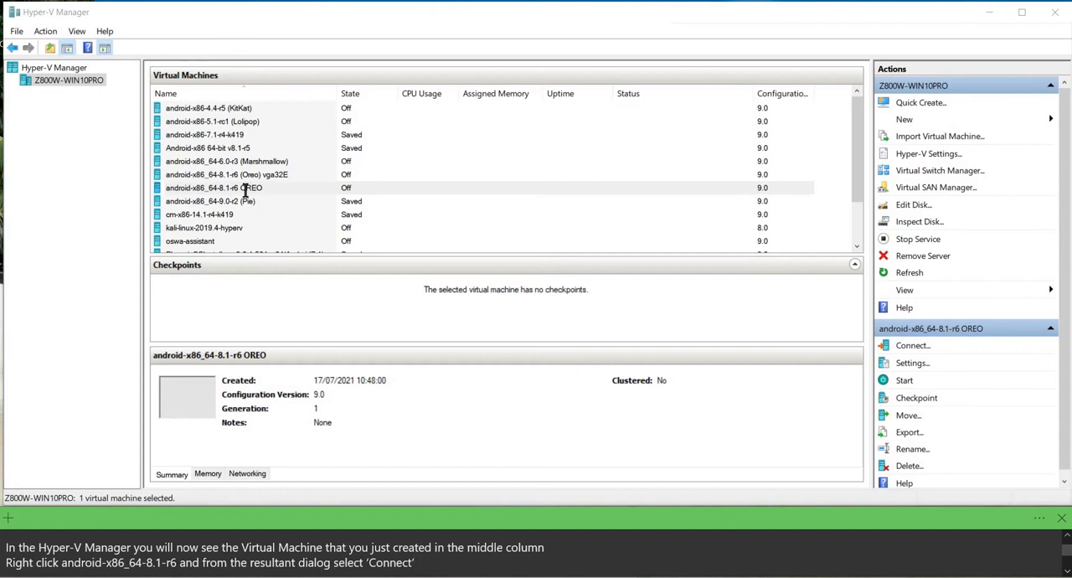
Connect to the android-x86_64-8.1-r6 OREO virtual machine and start it.
right_click(215, 191)
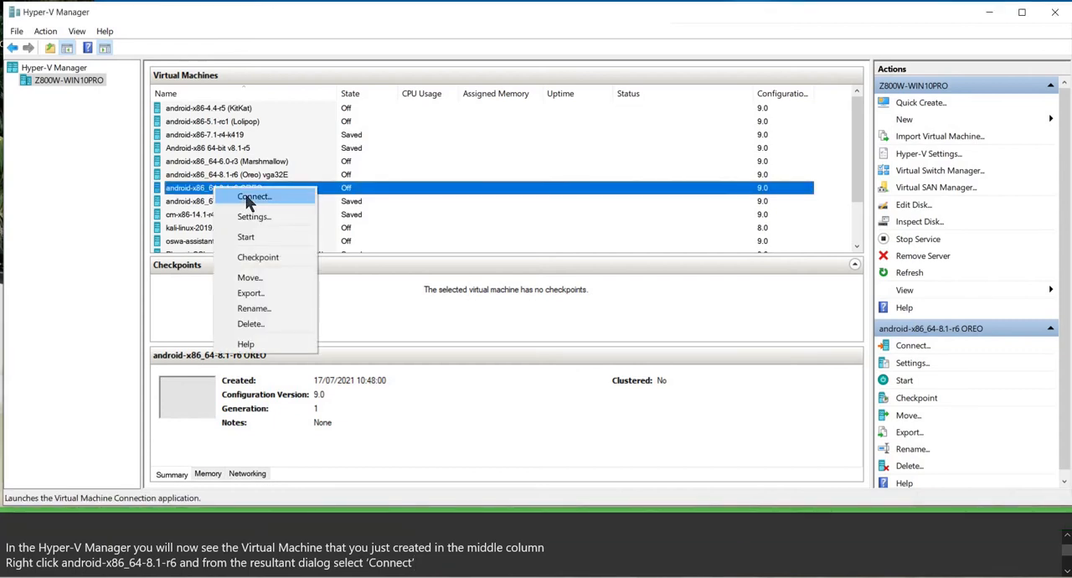
left_click(248, 200)
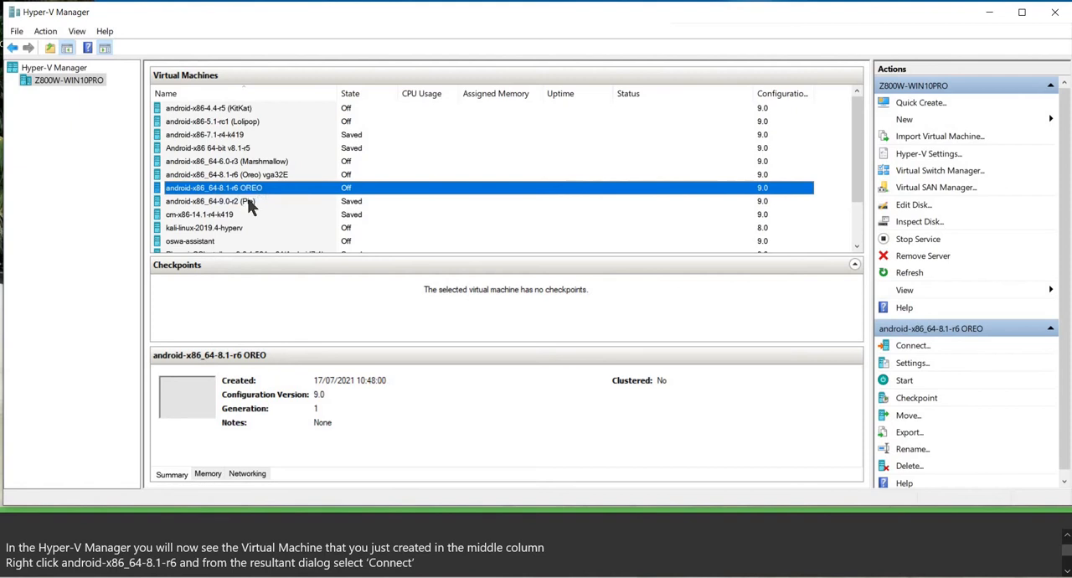
left_click(427, 565)
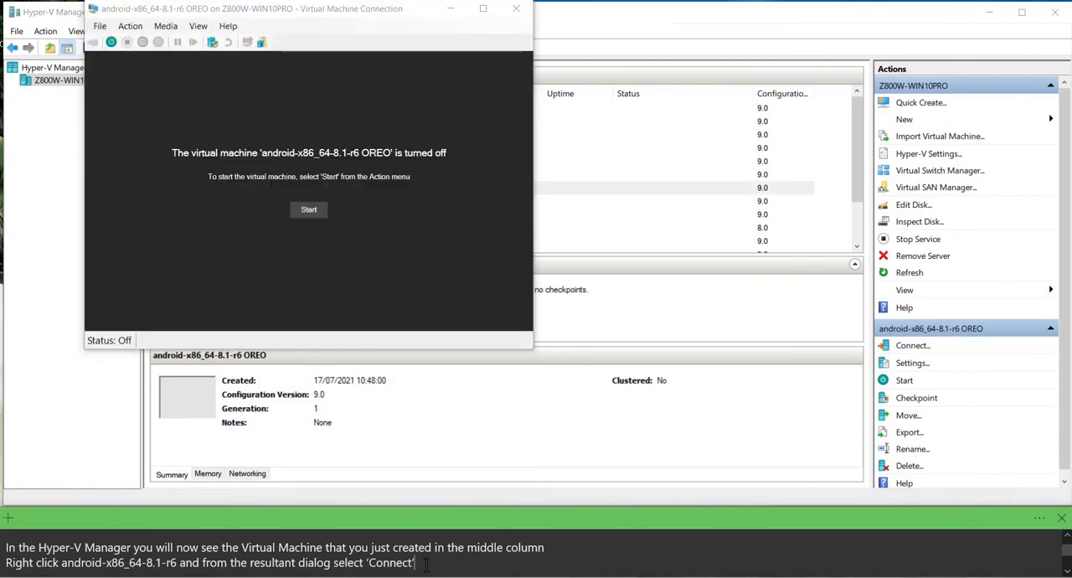
key("Down")
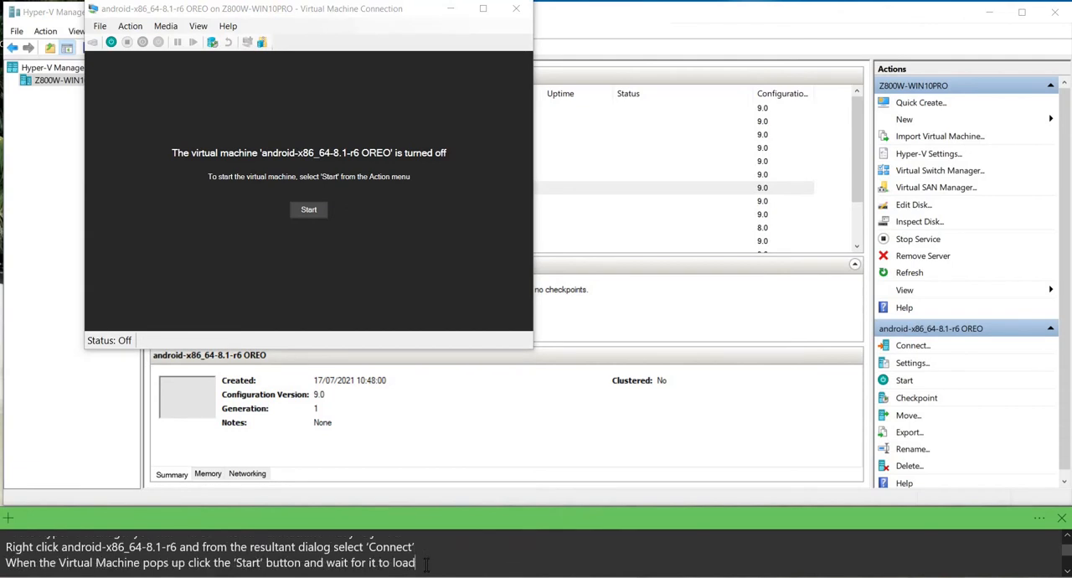
left_click(307, 211)
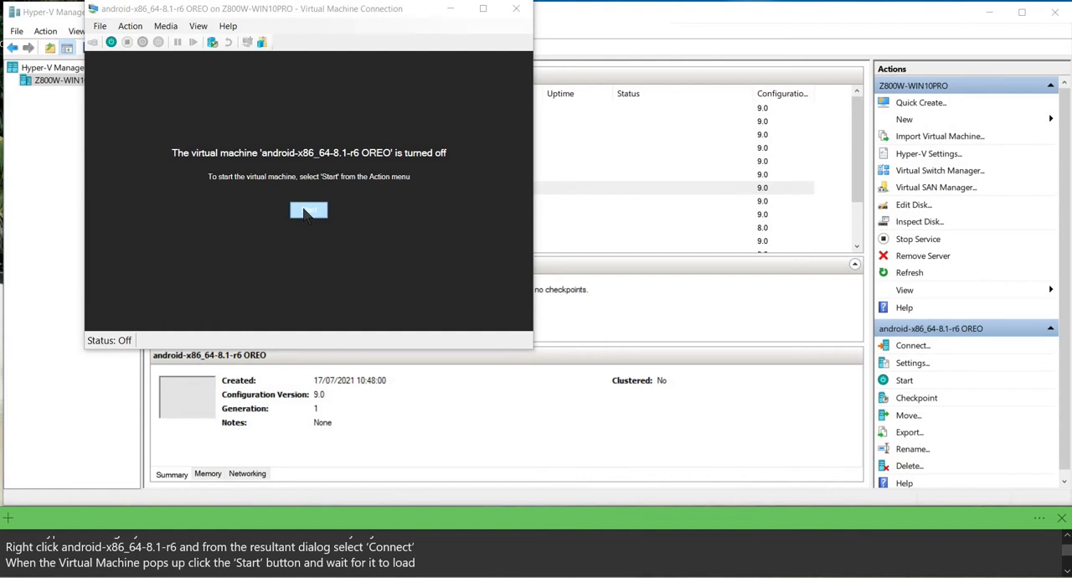
Choose "Installation - Install Android-x86 to harddisk" in the virtual machine's boot menu.
left_click(425, 563)
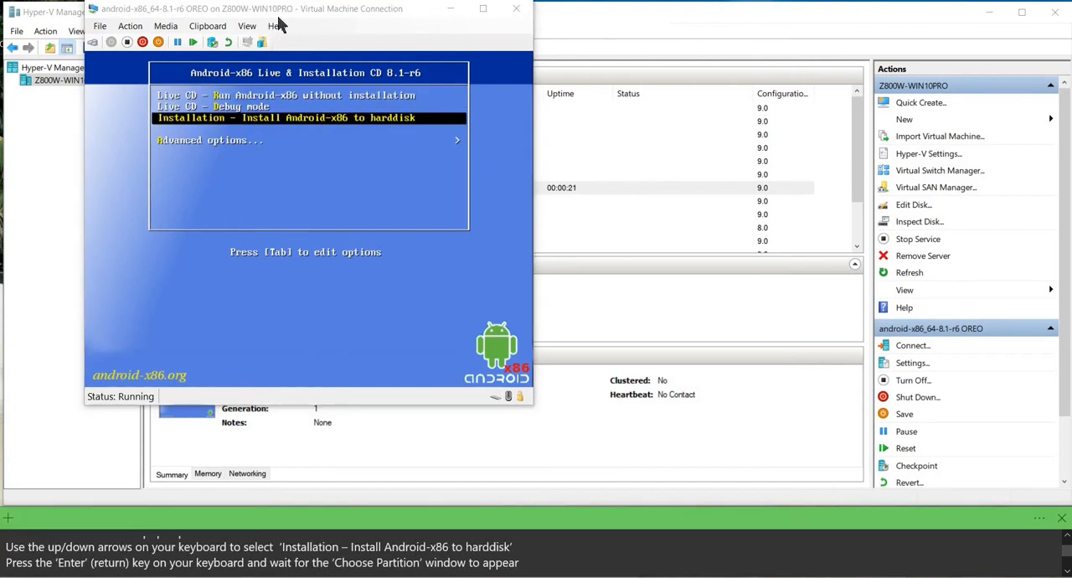
left_click(324, 128)
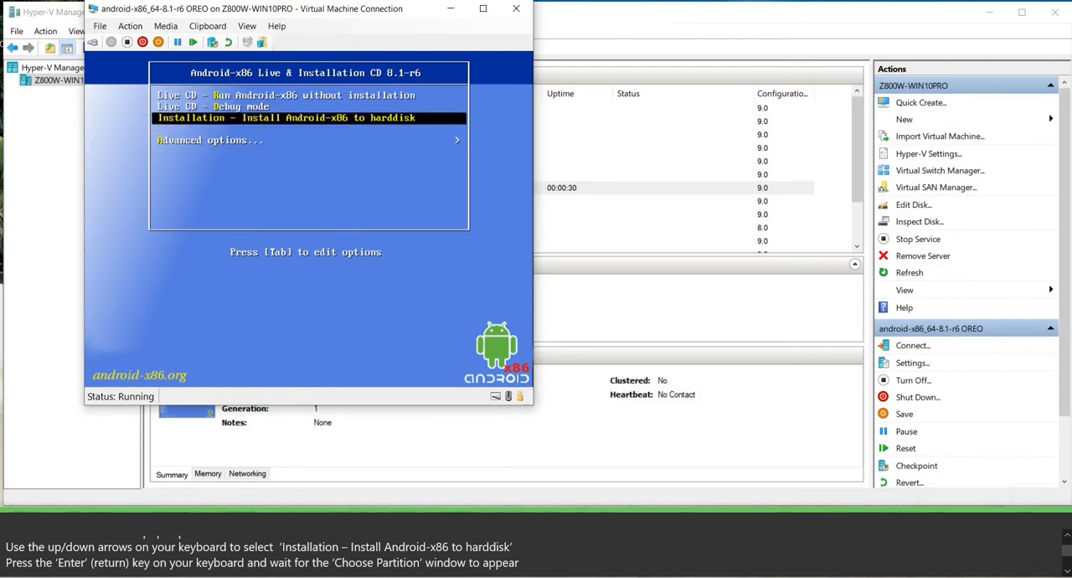
key("Return")
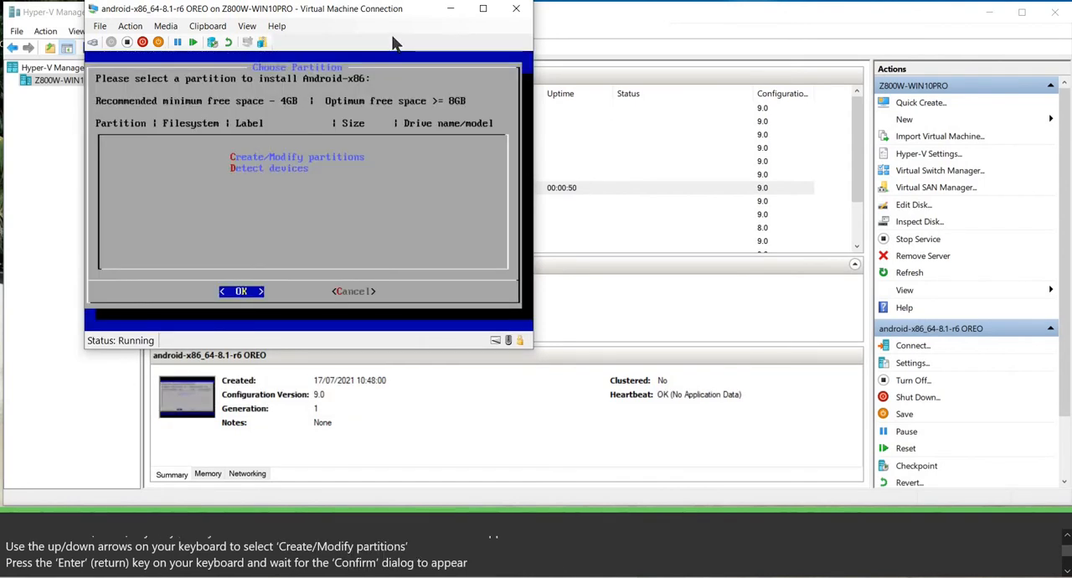
Open the installer's partition editor and create a new primary partition of 34356.99 MB from the free space.
key("Down")
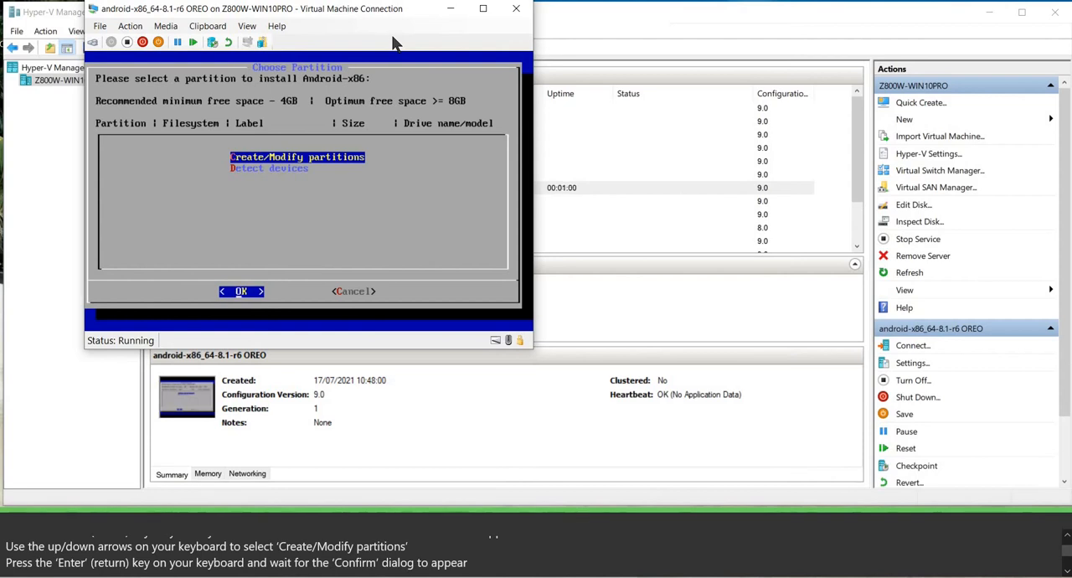
key("Return")
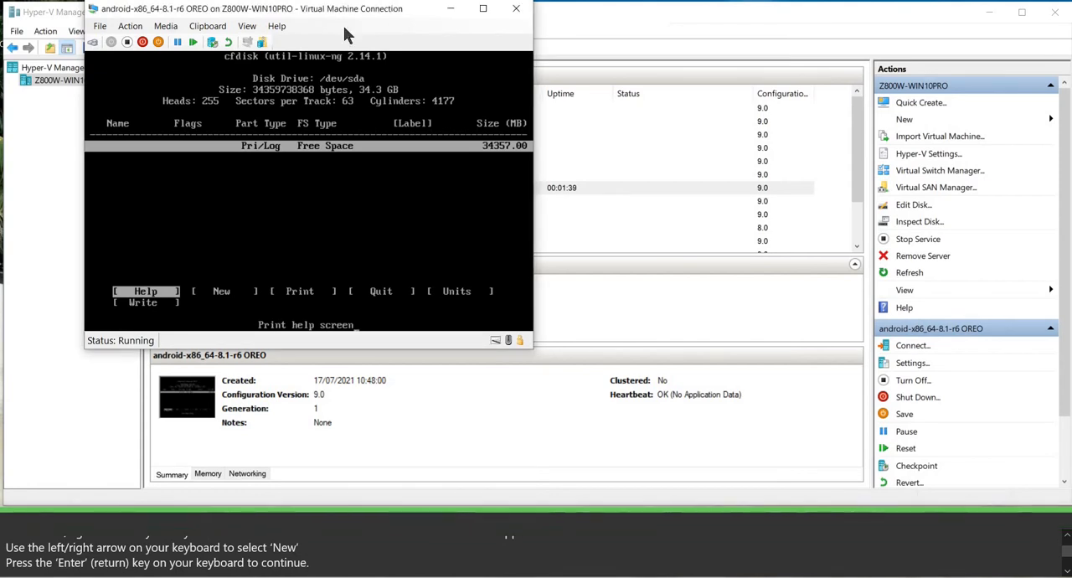
key("Right")
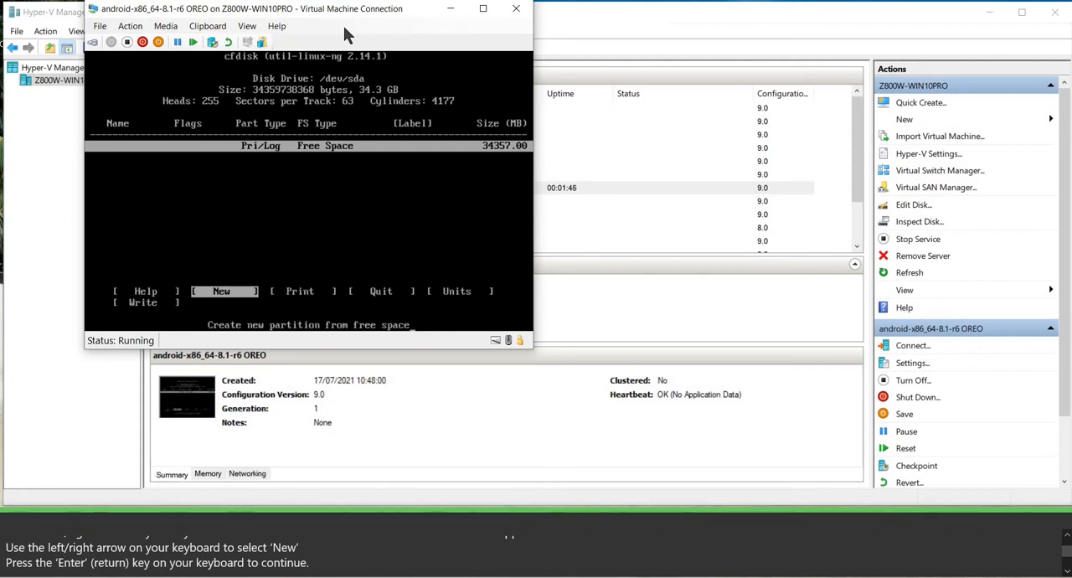
key("Return")
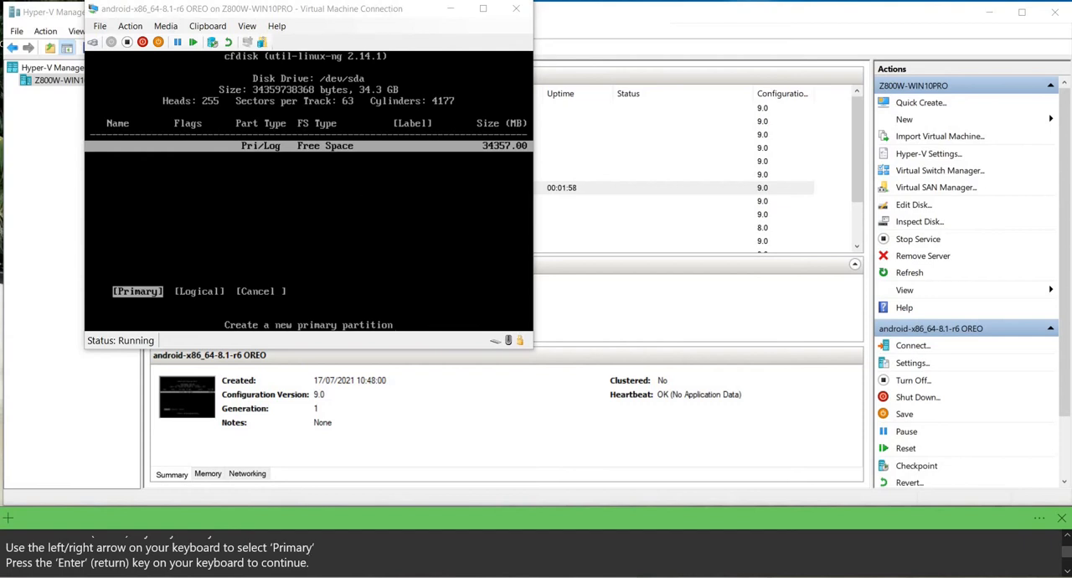
left_click(308, 210)
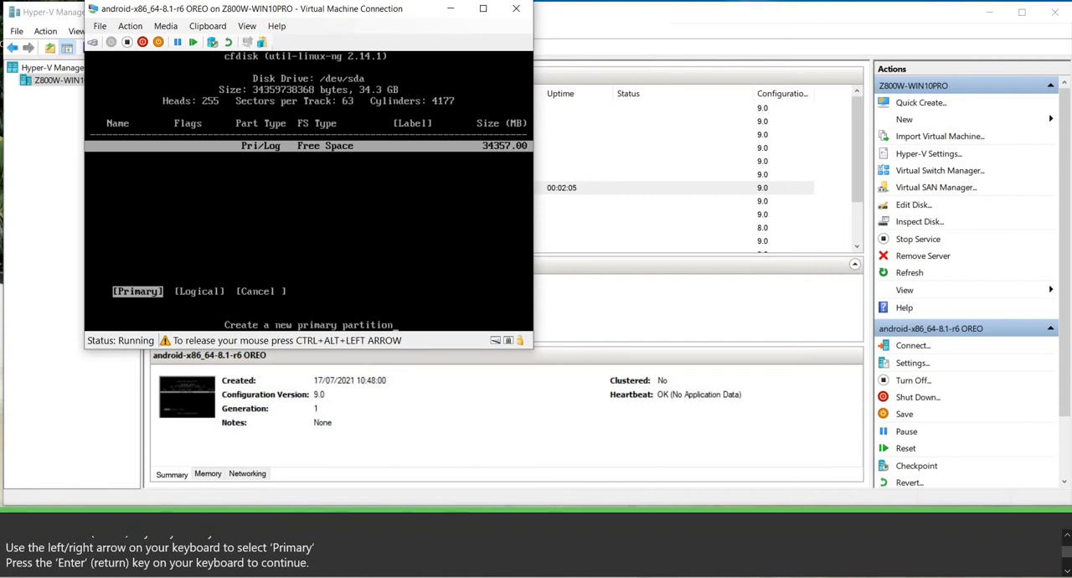
key("Return")
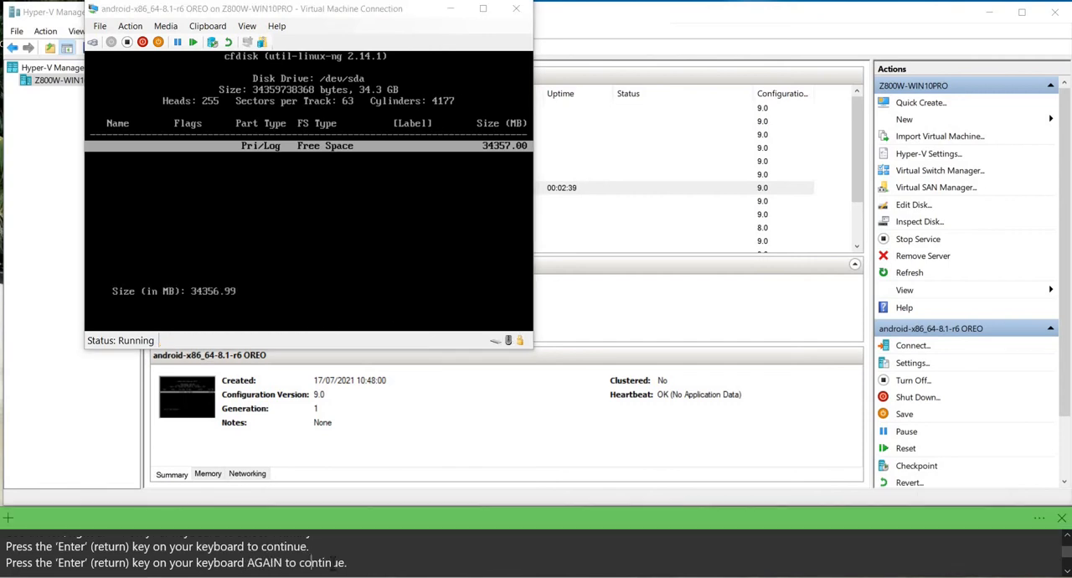
key("Return")
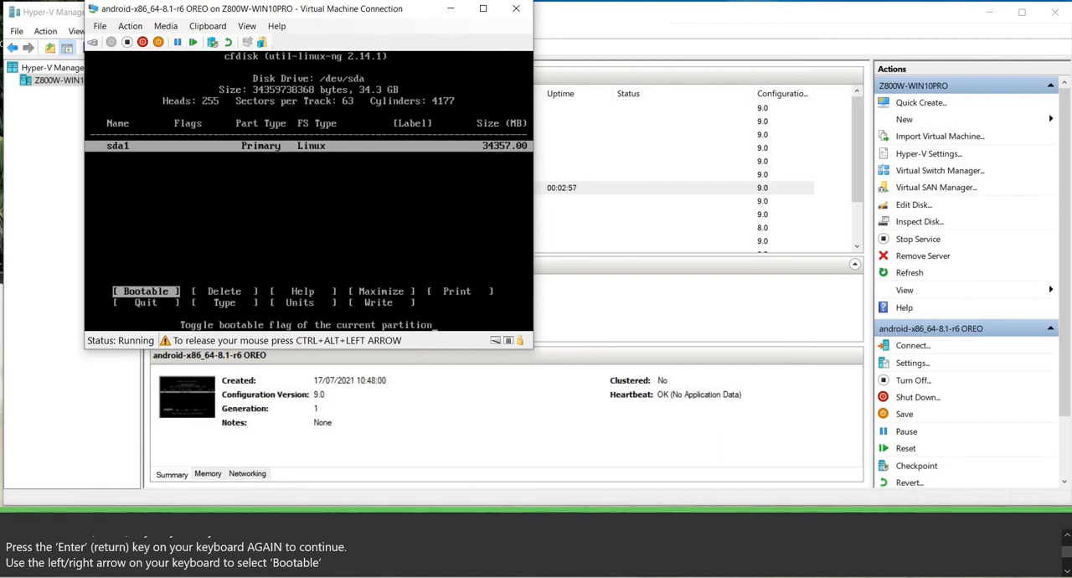
Set the bootable flag on the sda1 partition.
key("ctrl+alt+Left")
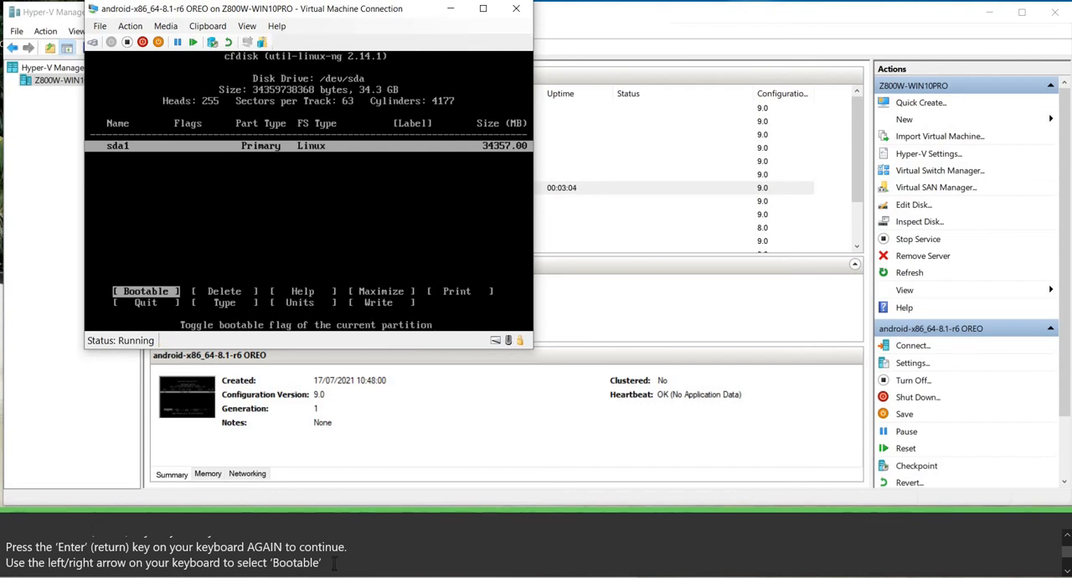
left_click(335, 564)
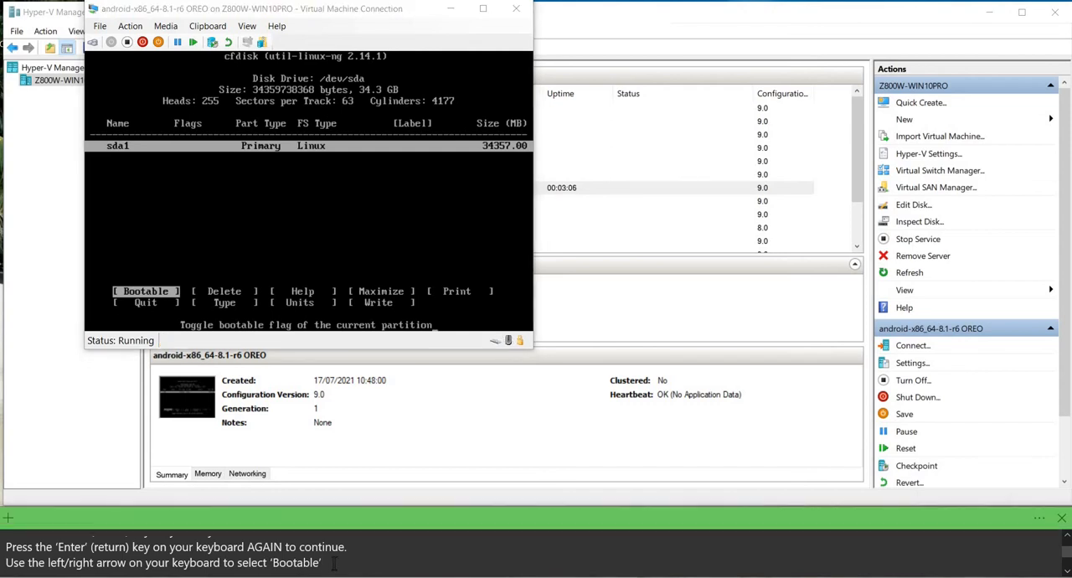
key("Down")
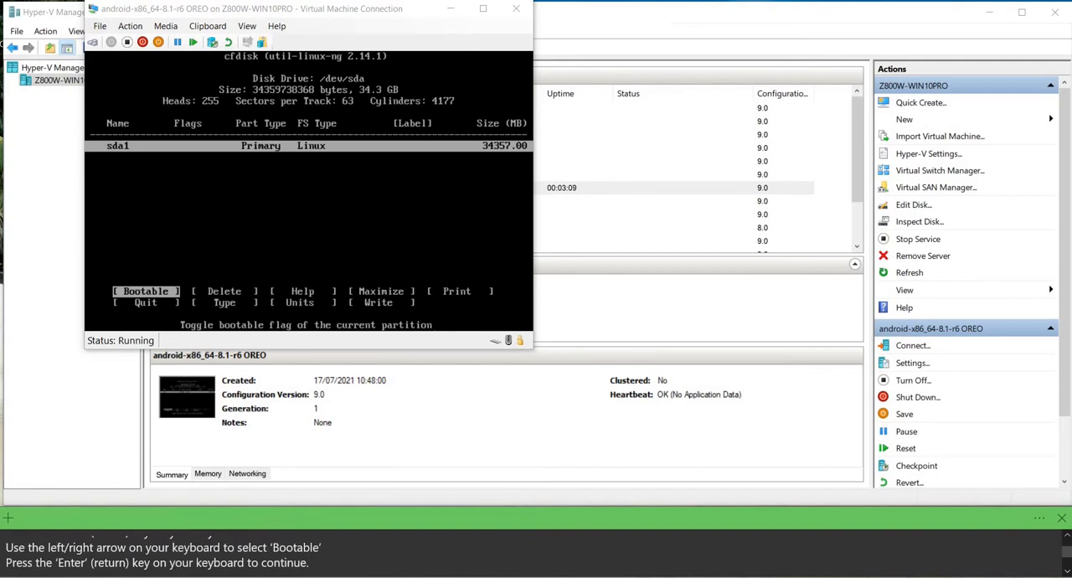
left_click(335, 234)
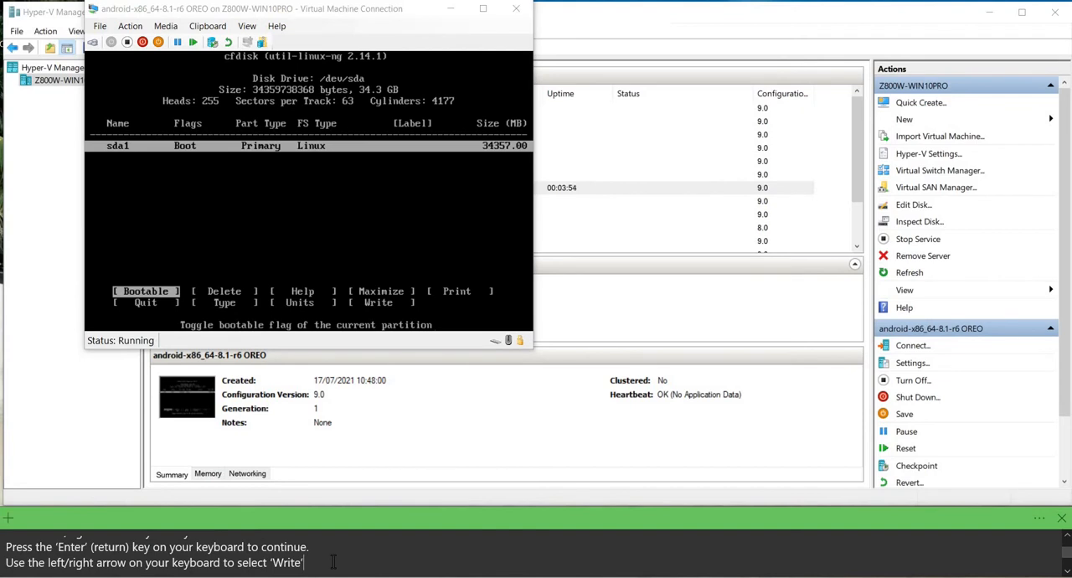
Write the partition table to disk, answering yes to the confirmation question.
type("Press the ‘Enter’ (return) key on your keyboard to continue.")
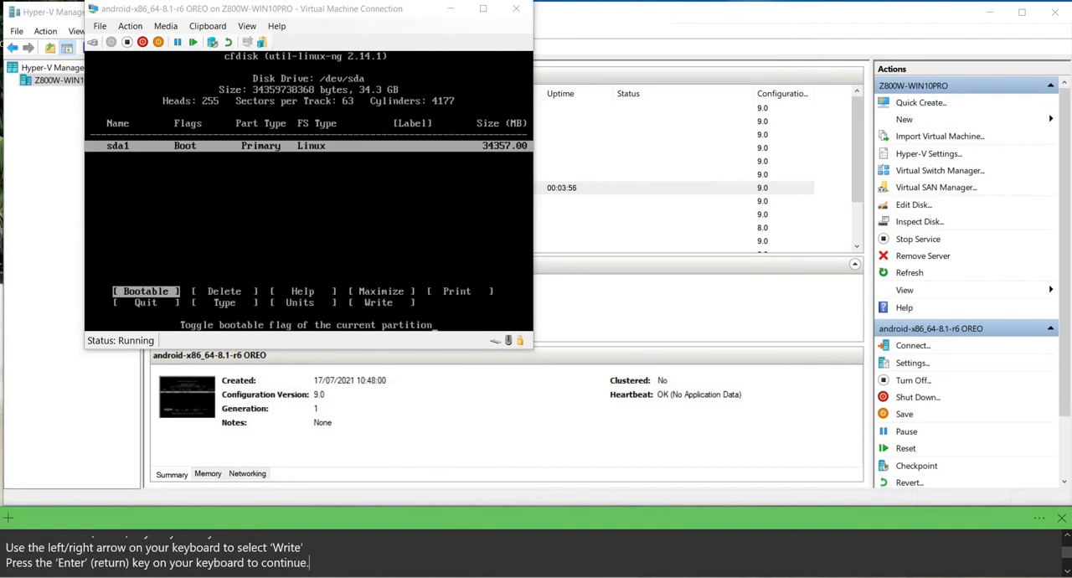
left_click(309, 220)
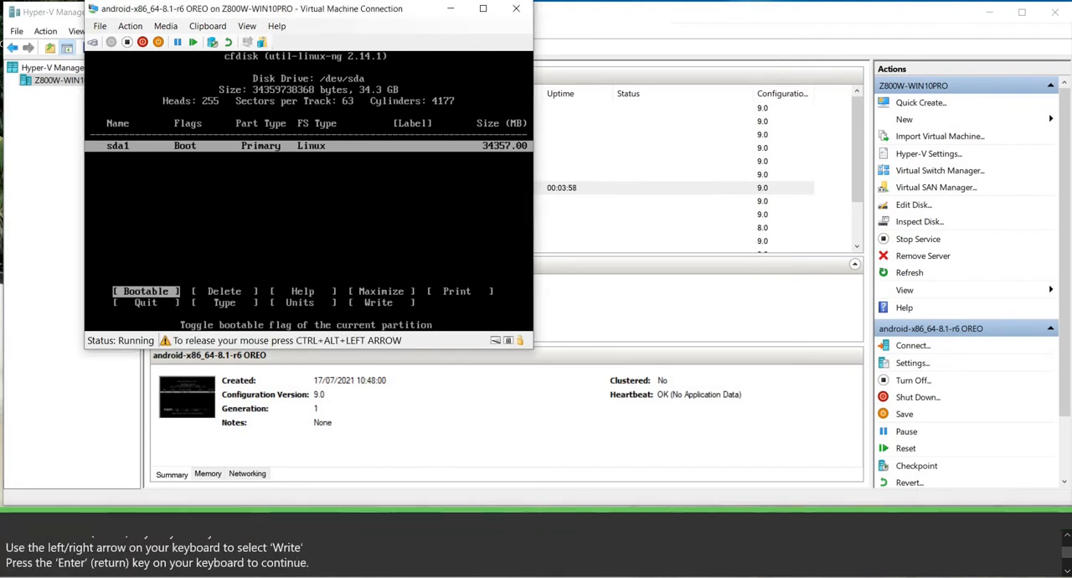
key("Right")
key("Right")
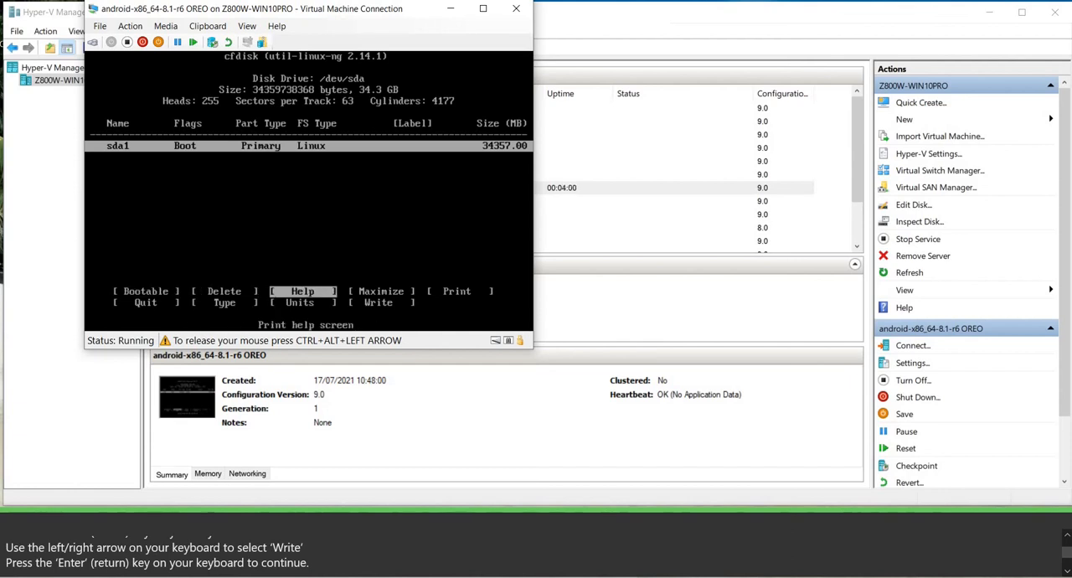
key("Right")
key("Right")
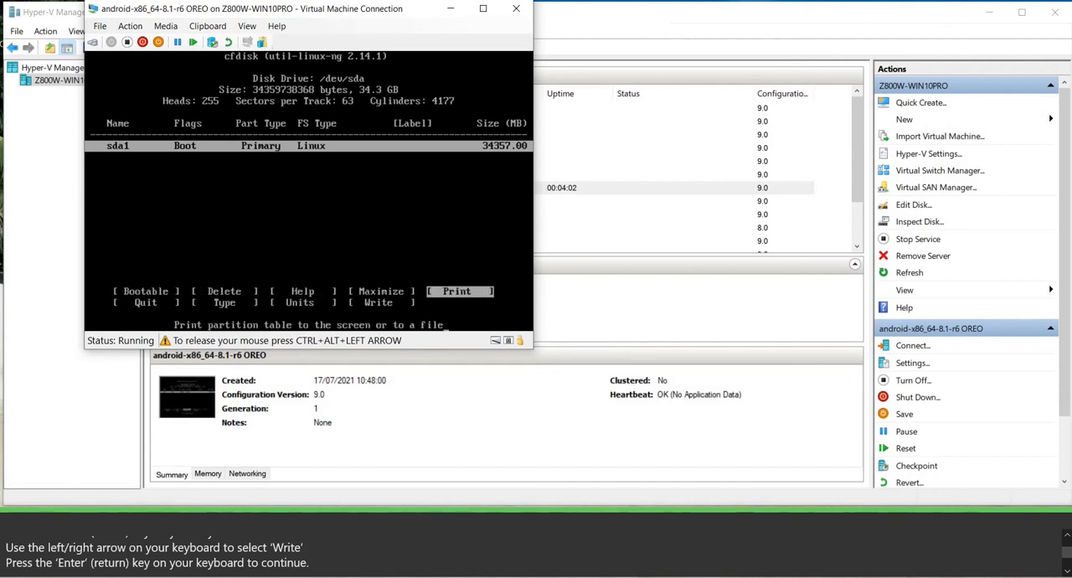
key("Right")
key("Right")
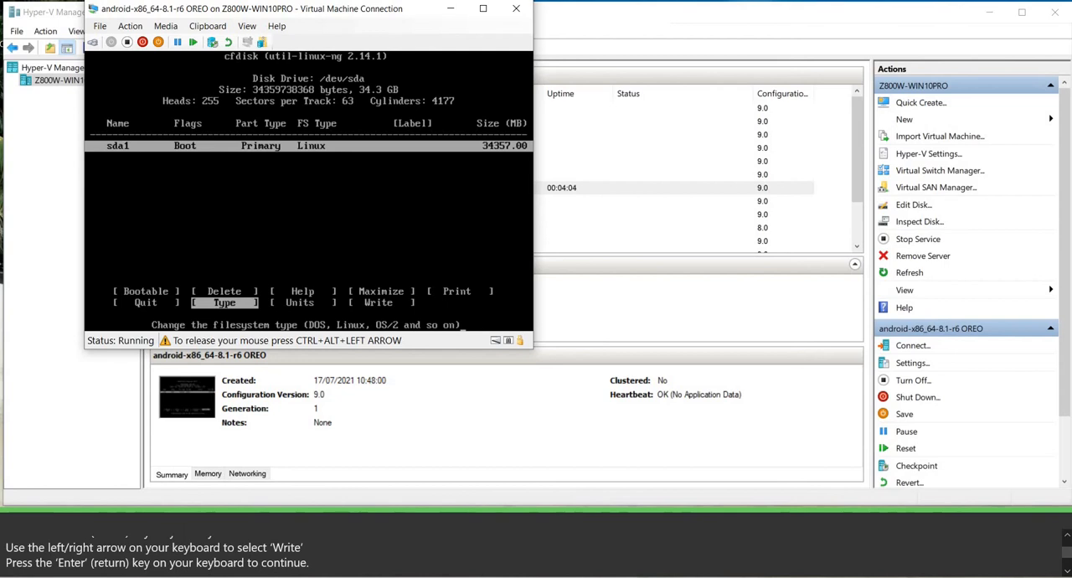
key("Right")
key("Right")
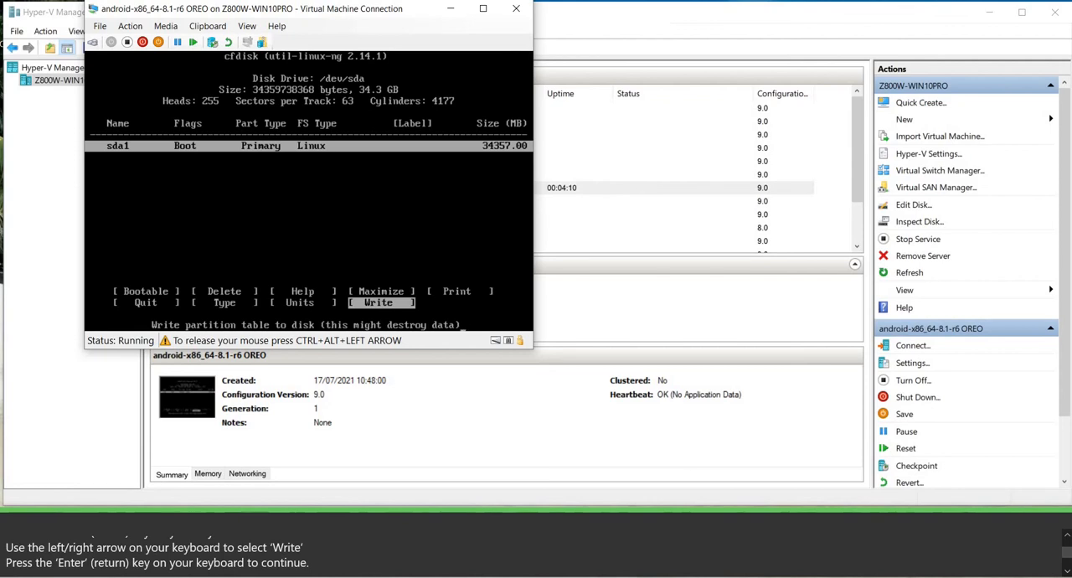
key("Return")
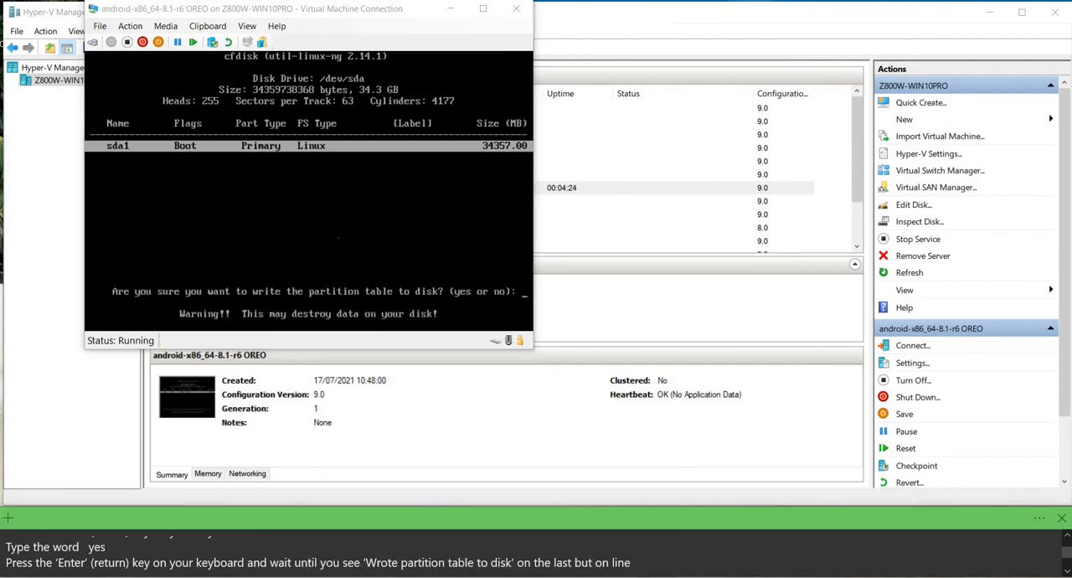
left_click(338, 238)
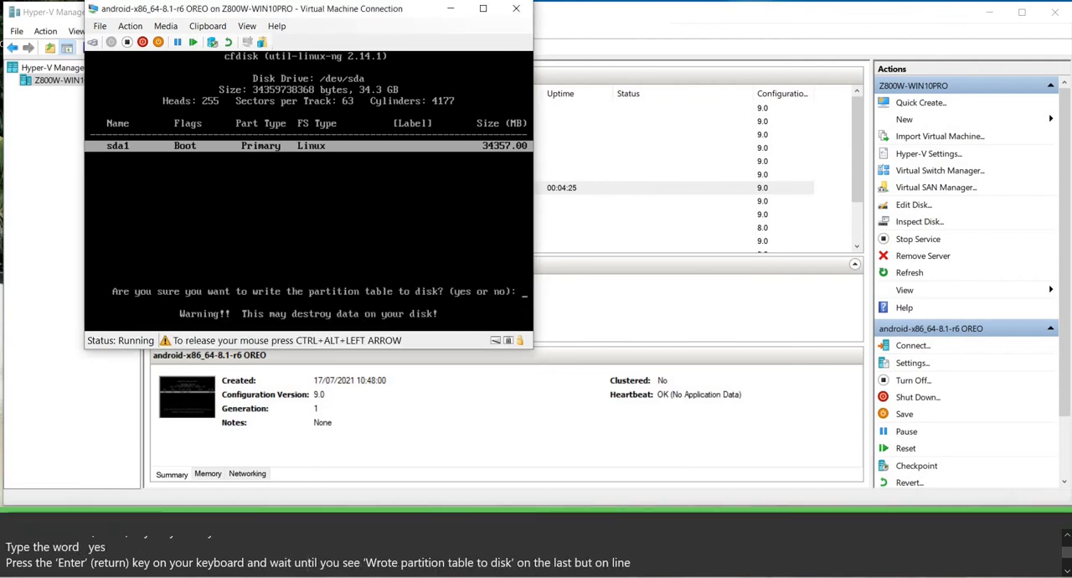
type("ye")
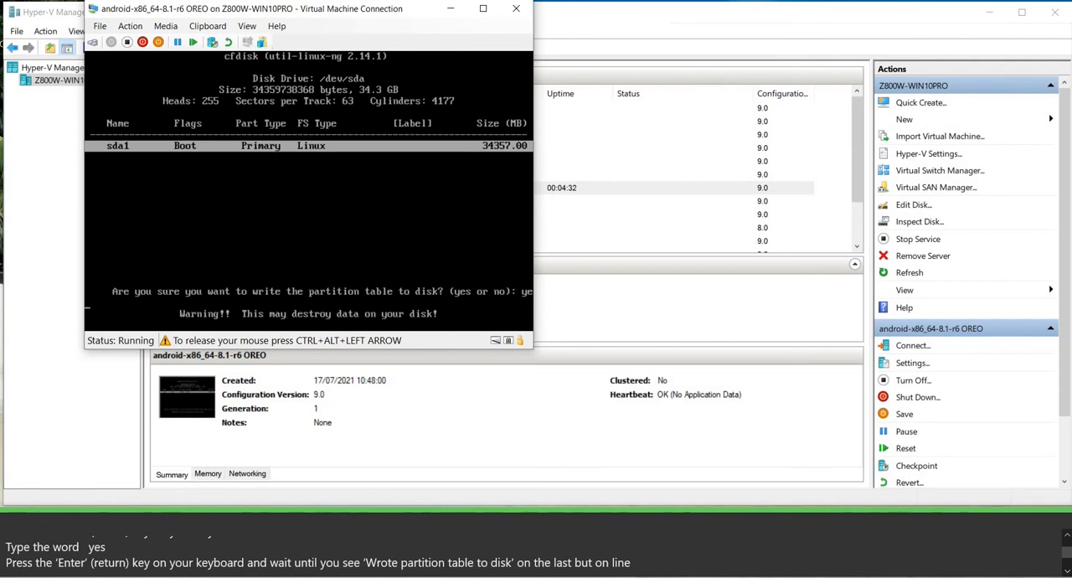
key("Return")
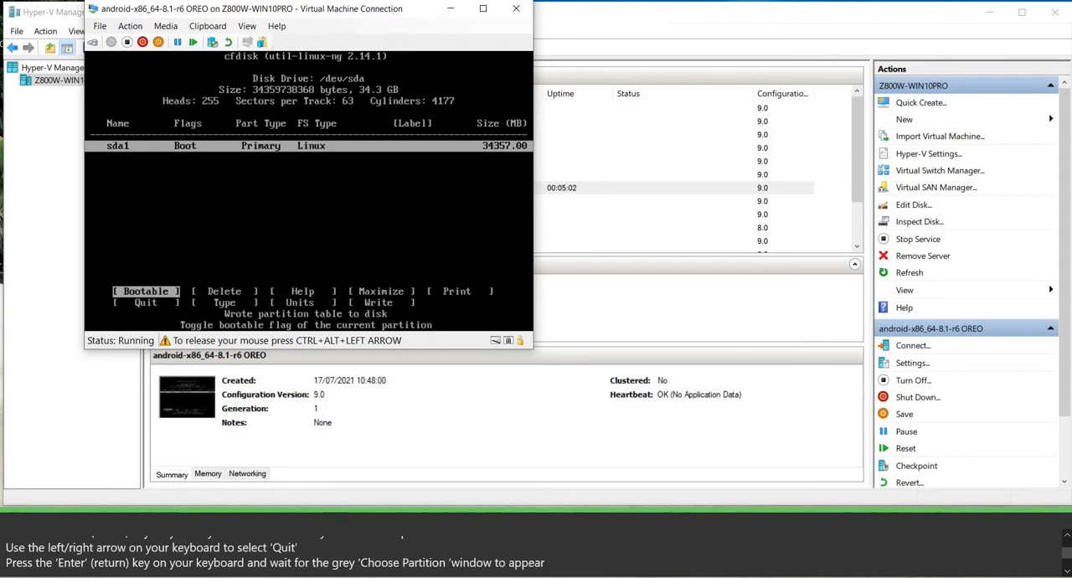
Quit cfdisk and return to the installer's list of partitions.
key("Right")
key("Right")
key("Right")
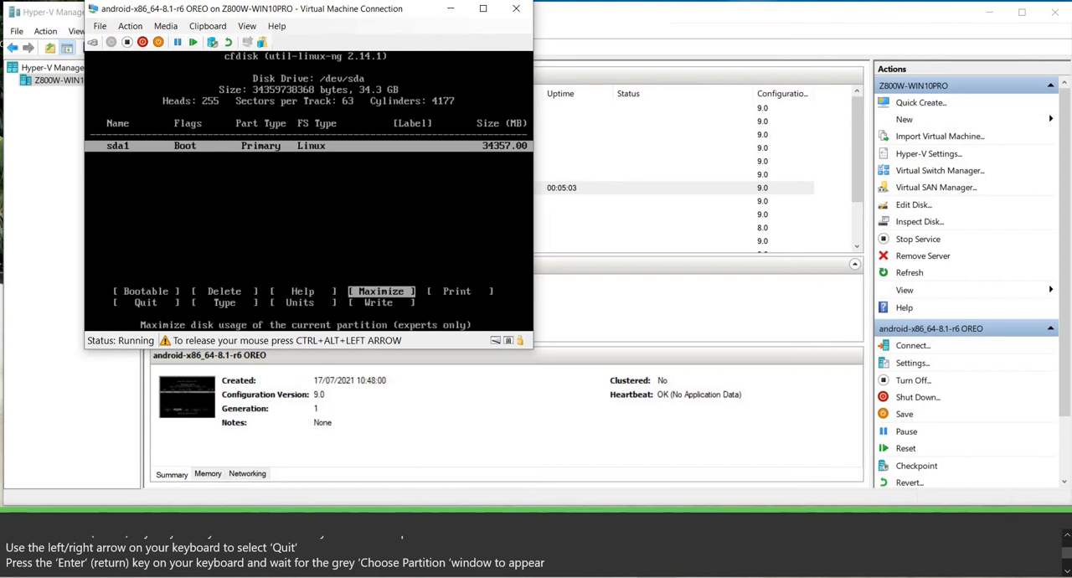
key("Right")
key("Right")
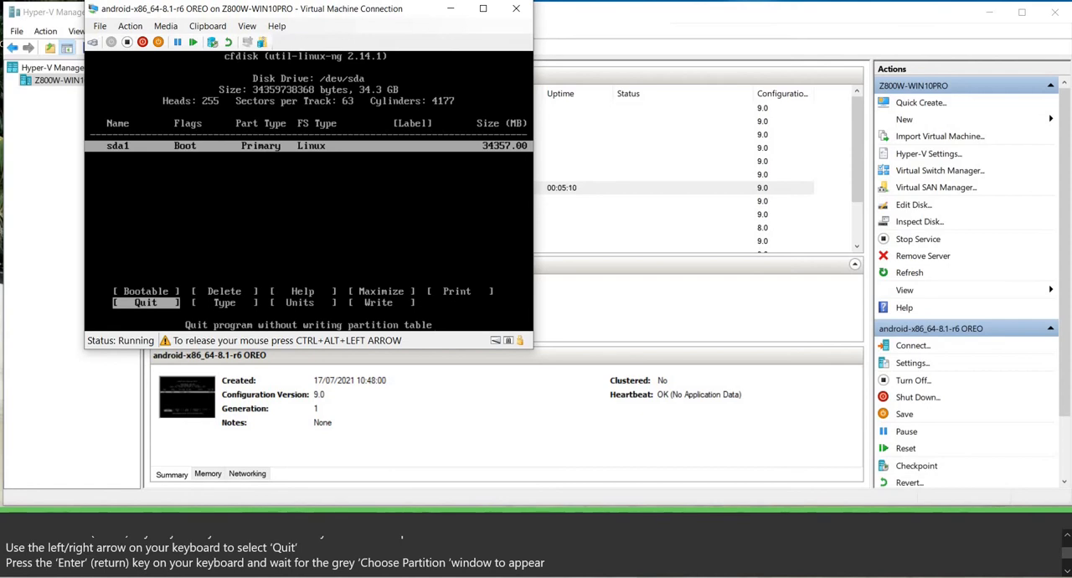
key("Return")
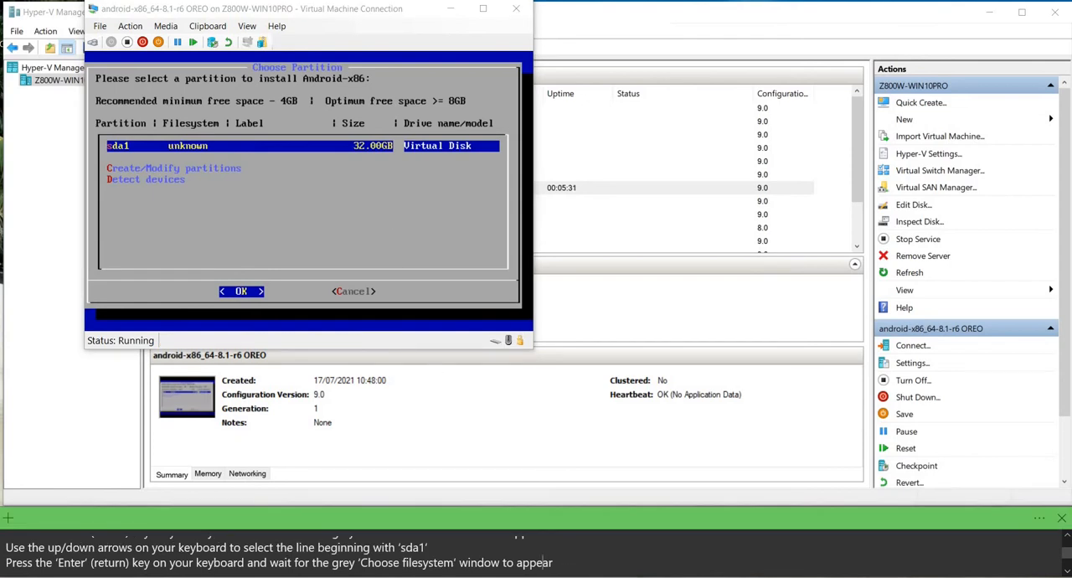
Choose sda1 as the Android-x86 installation partition and format it as ext4, confirming the format.
left_click(393, 228)
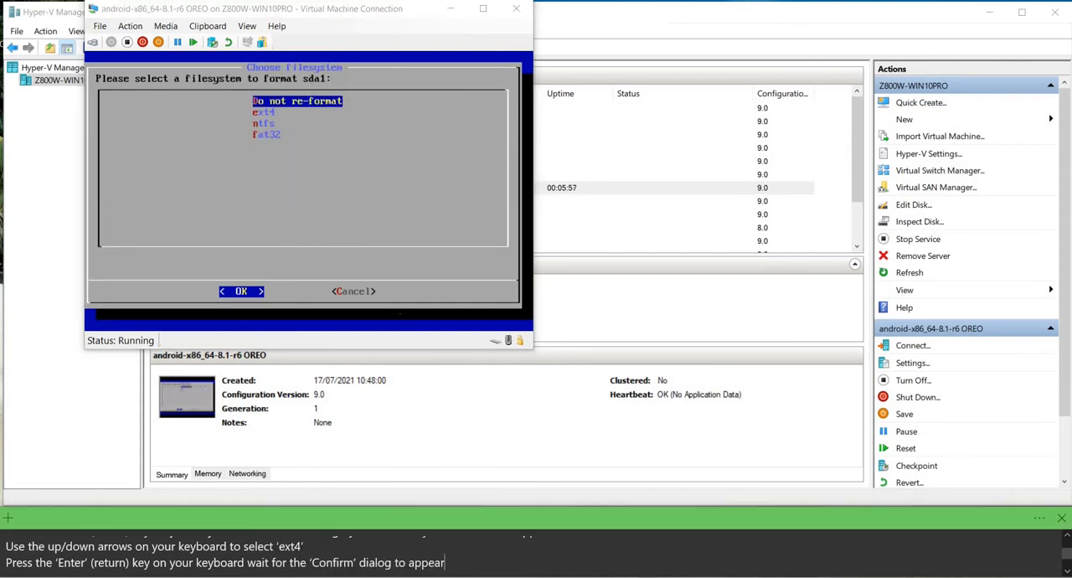
left_click(301, 192)
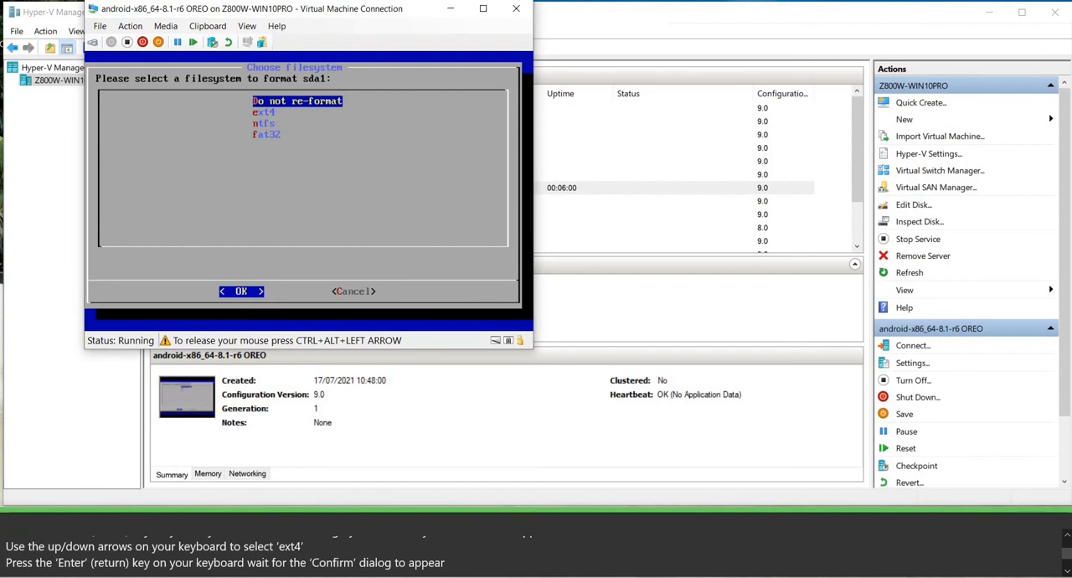
key("Down")
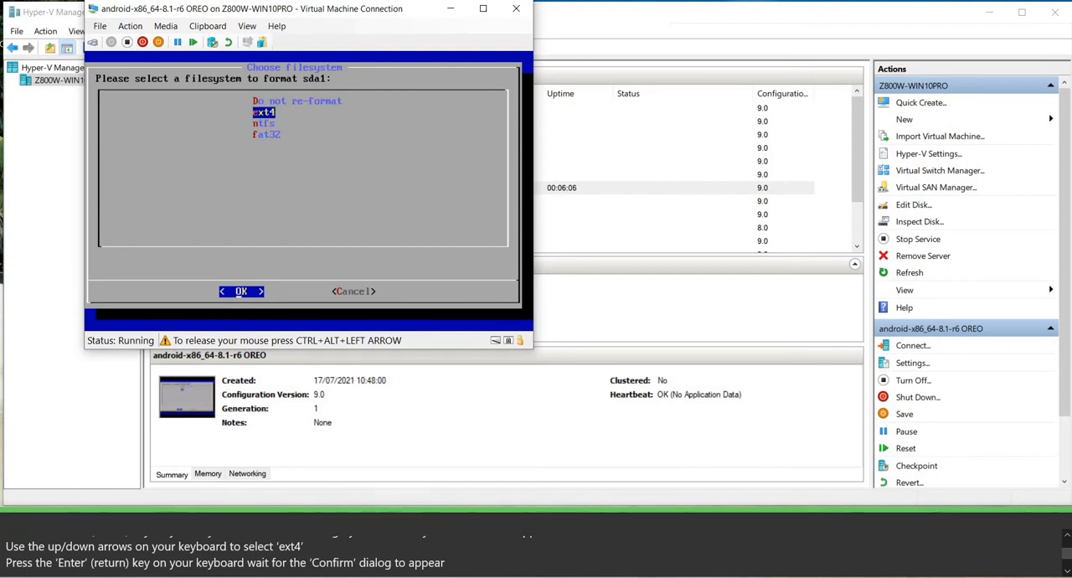
key("Return")
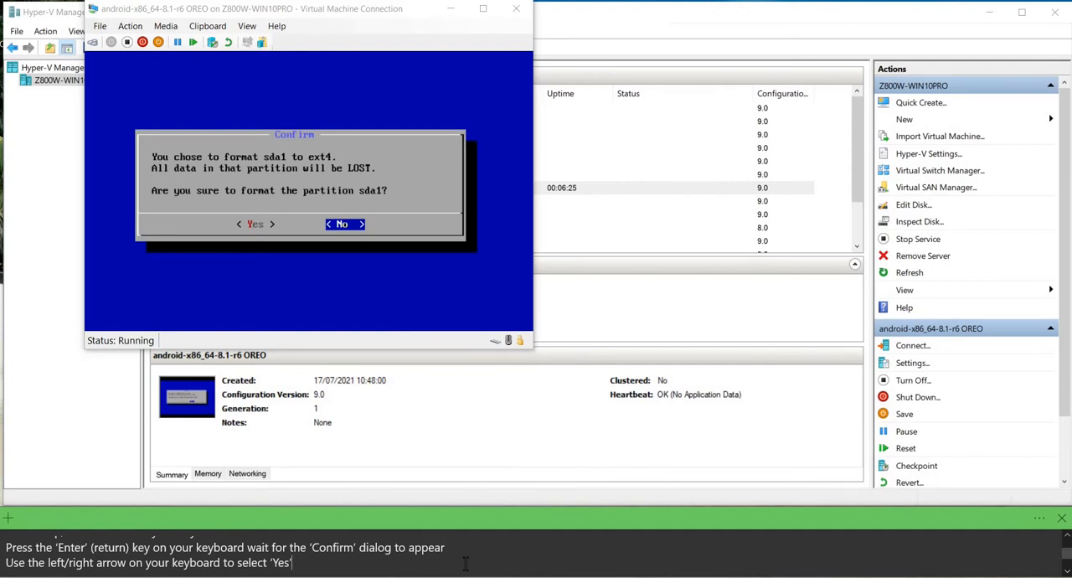
key("Left")
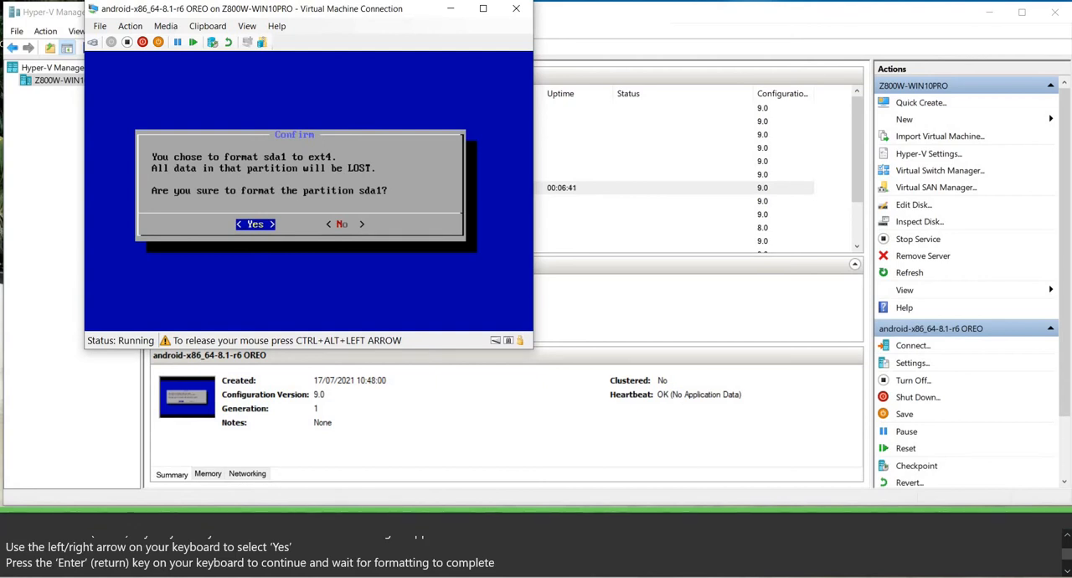
key("Return")
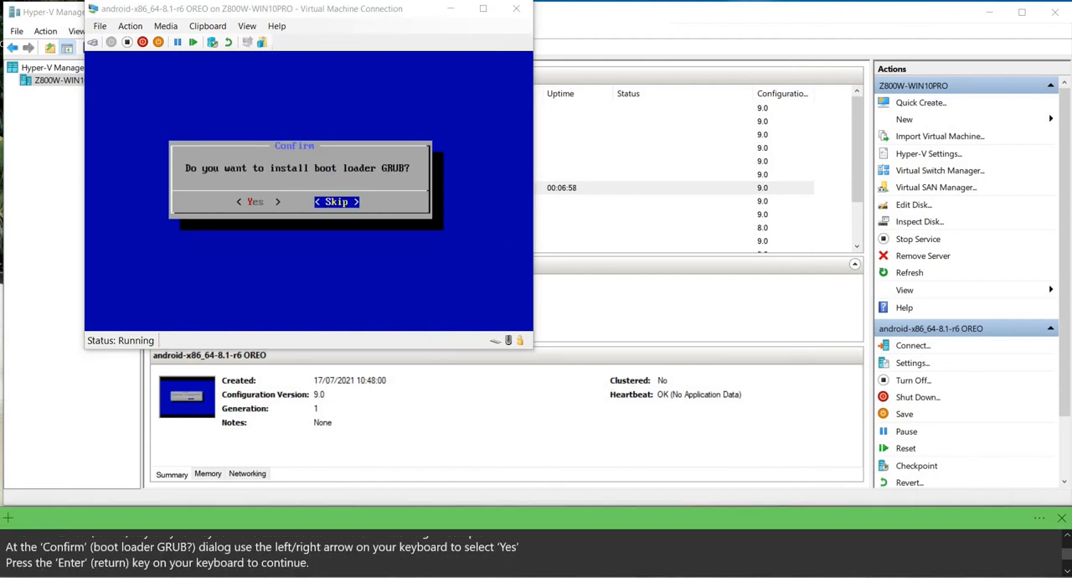
Accept the installation of the GRUB boot loader.
left_click(308, 252)
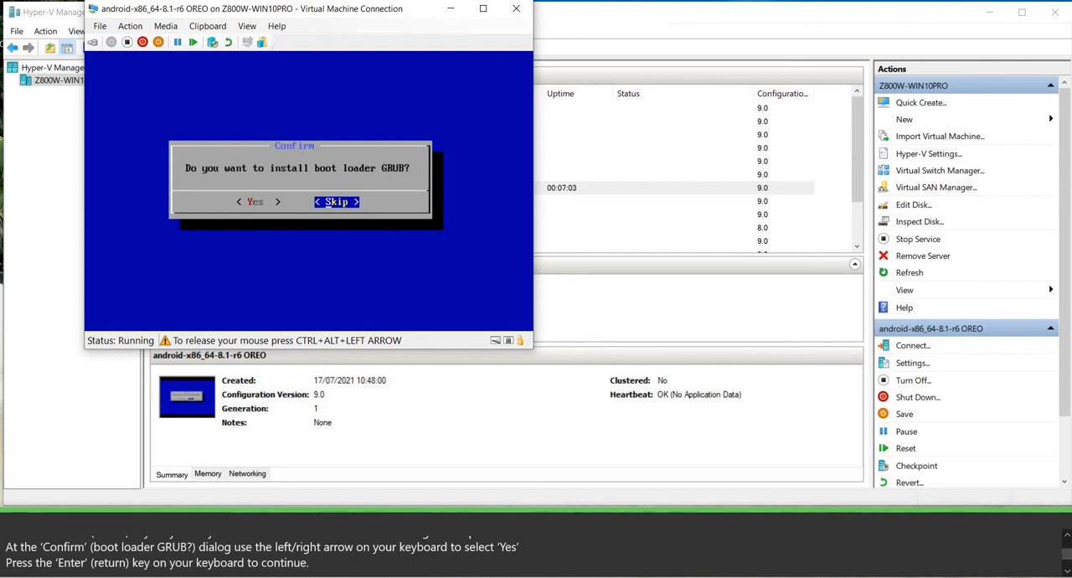
key("Left")
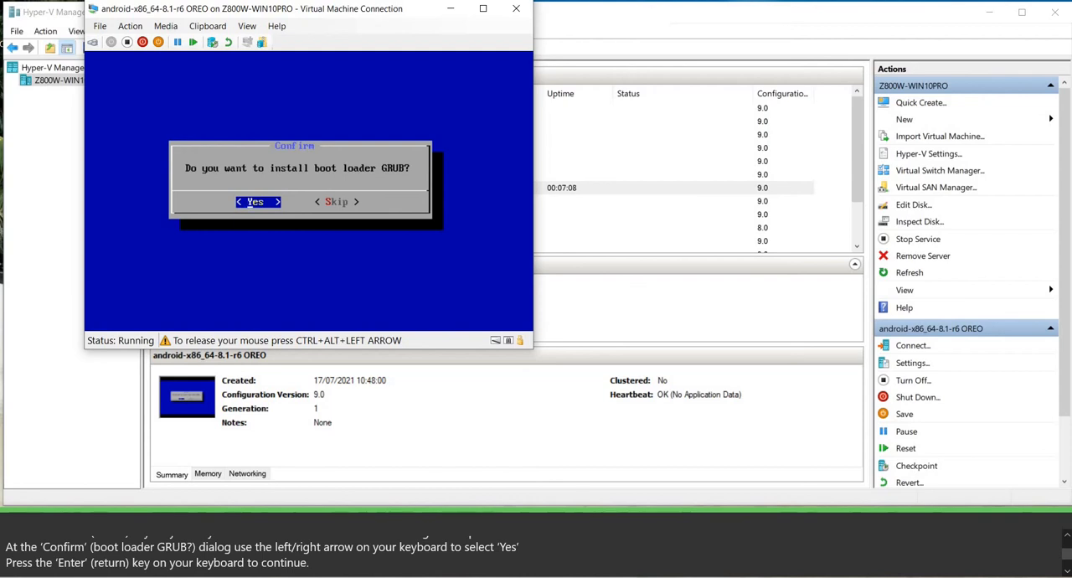
key("ctrl+alt+Left")
key("Return")
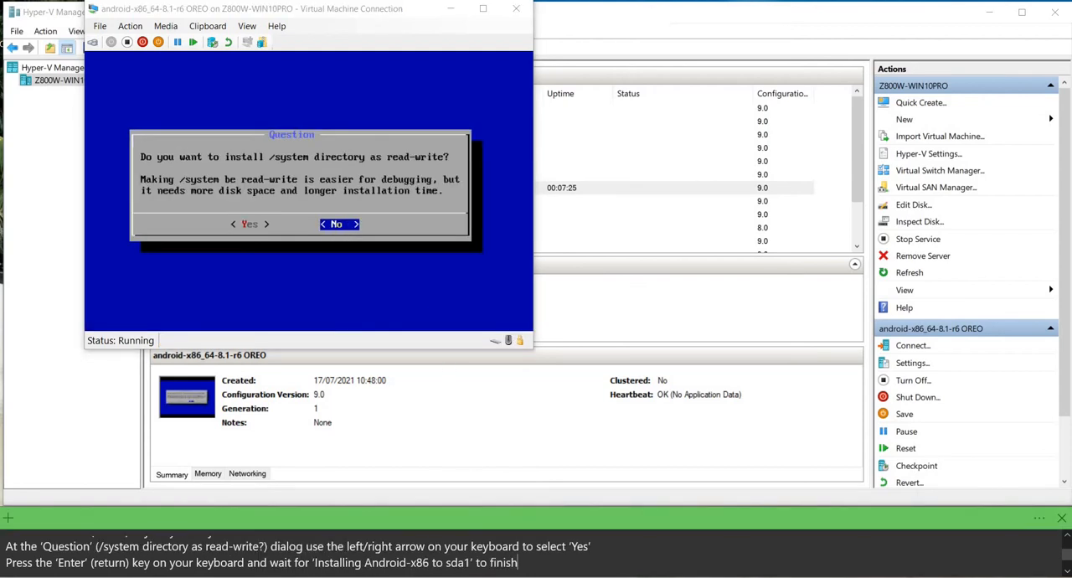
Choose to install the /system directory as read-write and let the Android-x86 installation run.
left_click(309, 268)
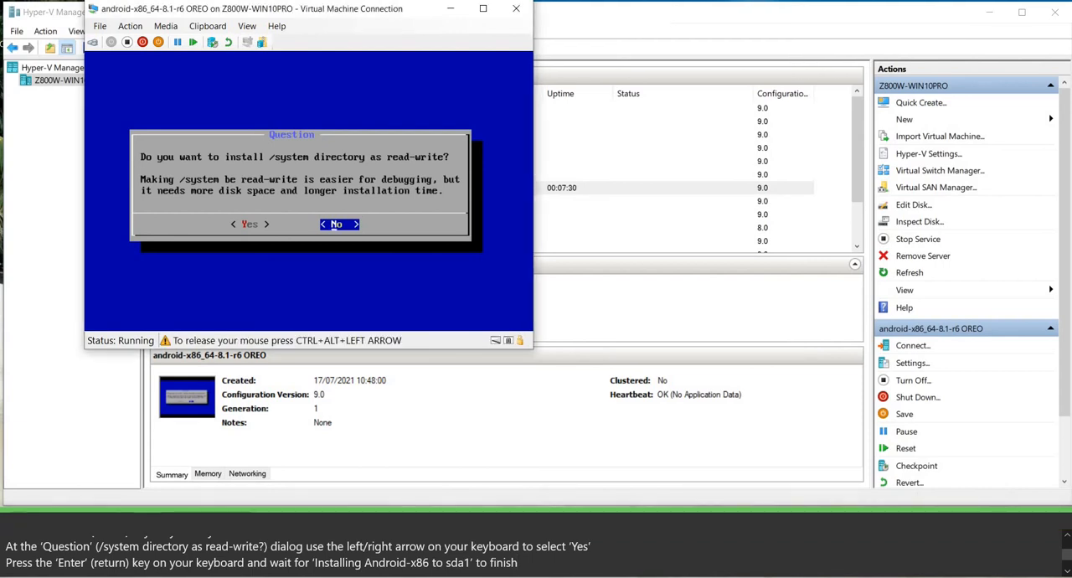
key("Left")
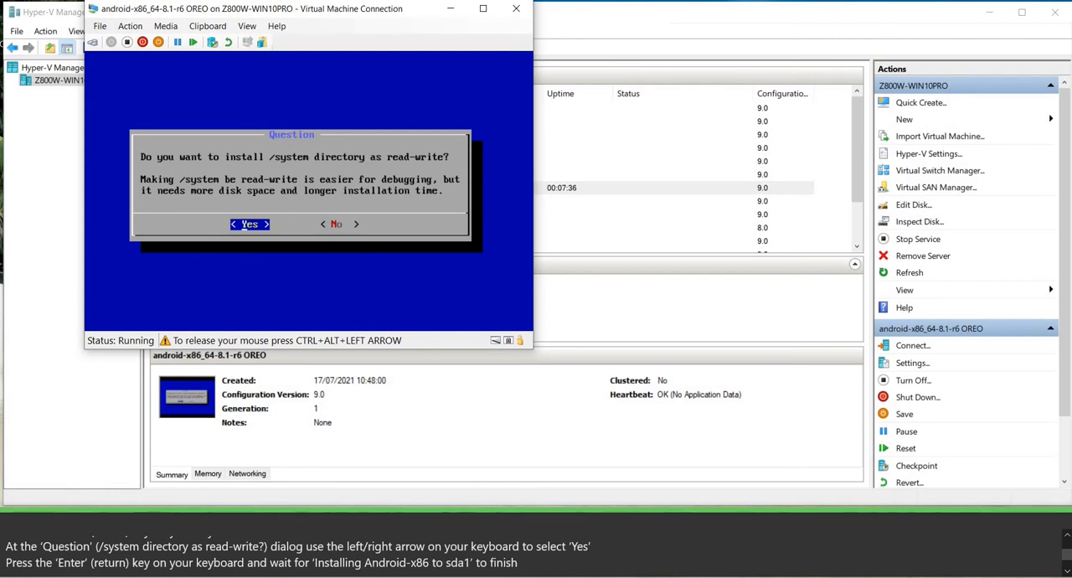
key("Return")
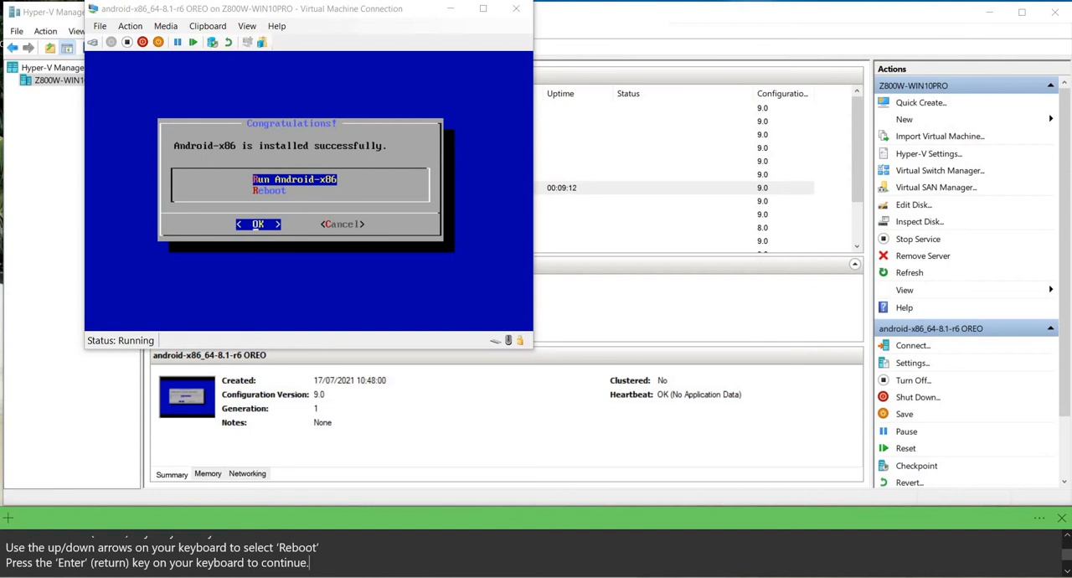
Choose Reboot in the installer's completion dialog to restart the virtual machine.
key("Down")
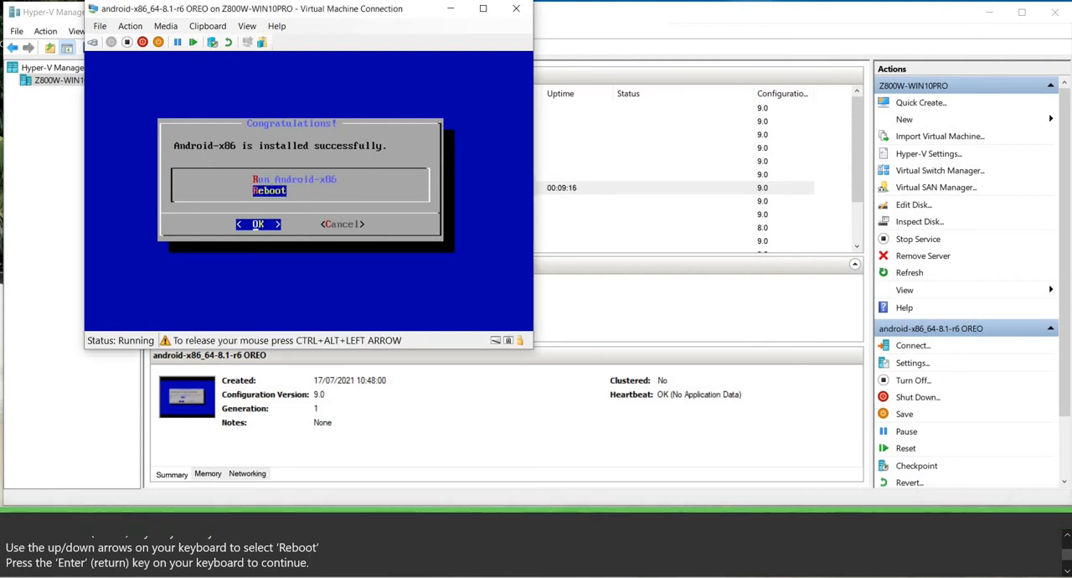
key("Return")
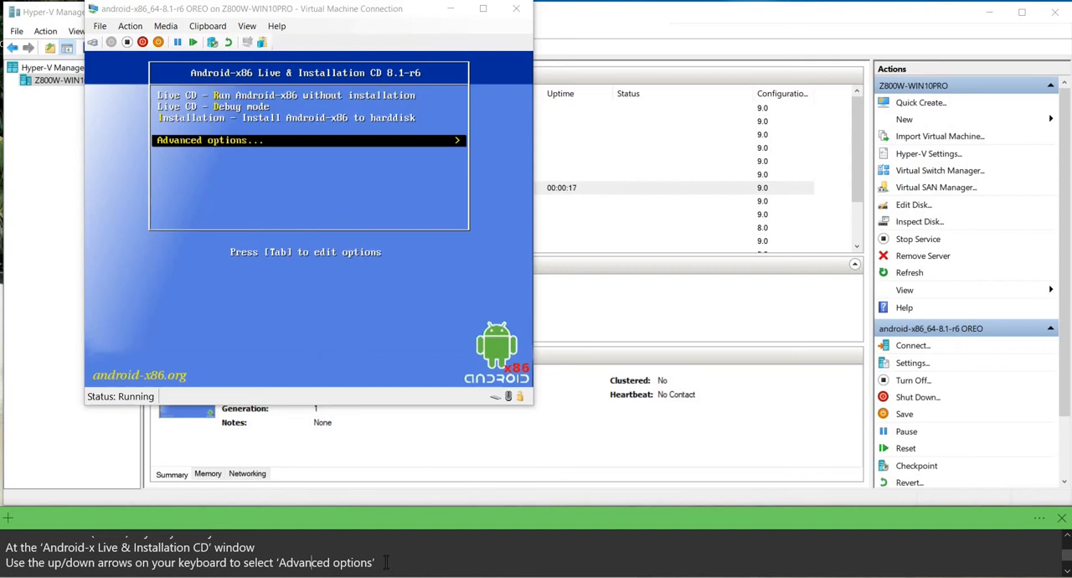
Enter the Advanced options of the Android-x86 Live & Installation CD boot menu.
key("shift+Left")
key("shift+Left")
key("shift+Left")
key("shift+Left")
key("shift+Left")
key("shift+Left")
key("shift+Left")
key("shift+Left")
key("shift+Left")
key("shift+Left")
key("shift+Left")
key("shift+Left")
key("shift+Left")
key("shift+Left")
key("shift+Left")
key("shift+Left")
key("shift+Left")
key("shift+Left")
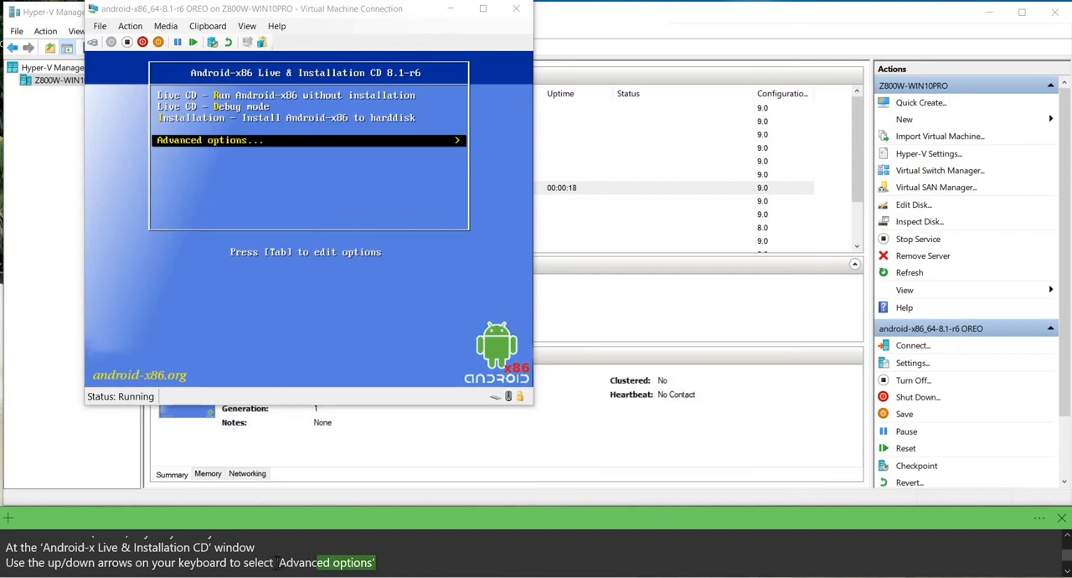
left_click(410, 564)
key("Return")
type("Press the ‘Enter’ (return) key on your keyboard to continue to the ‘Advanced options’ window")
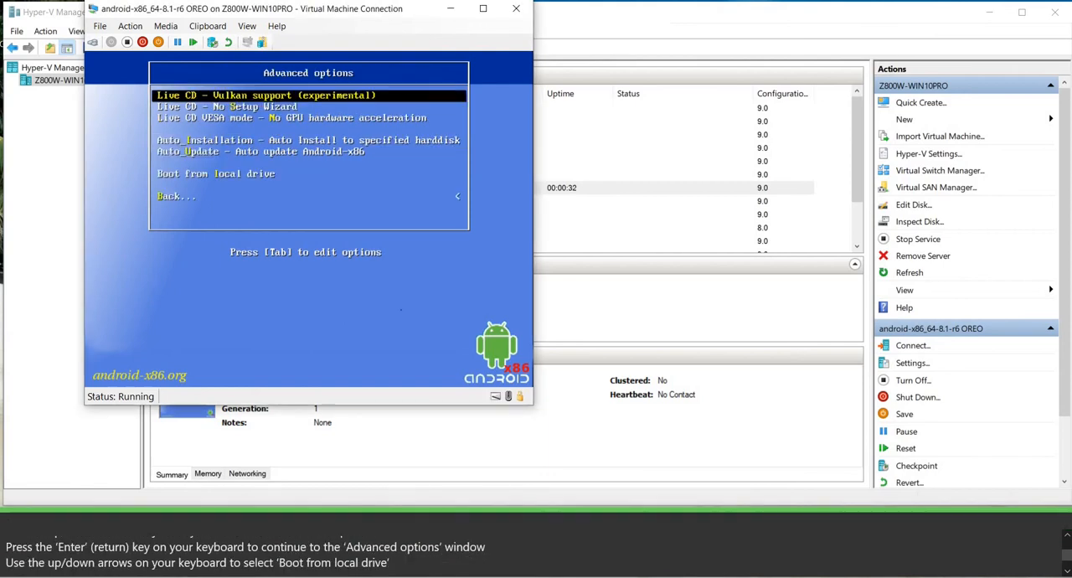
Choose Boot from local drive in the advanced boot options and let the installed Android load.
key("Down")
key("Down")
key("Down")
key("Down")
key("Down")
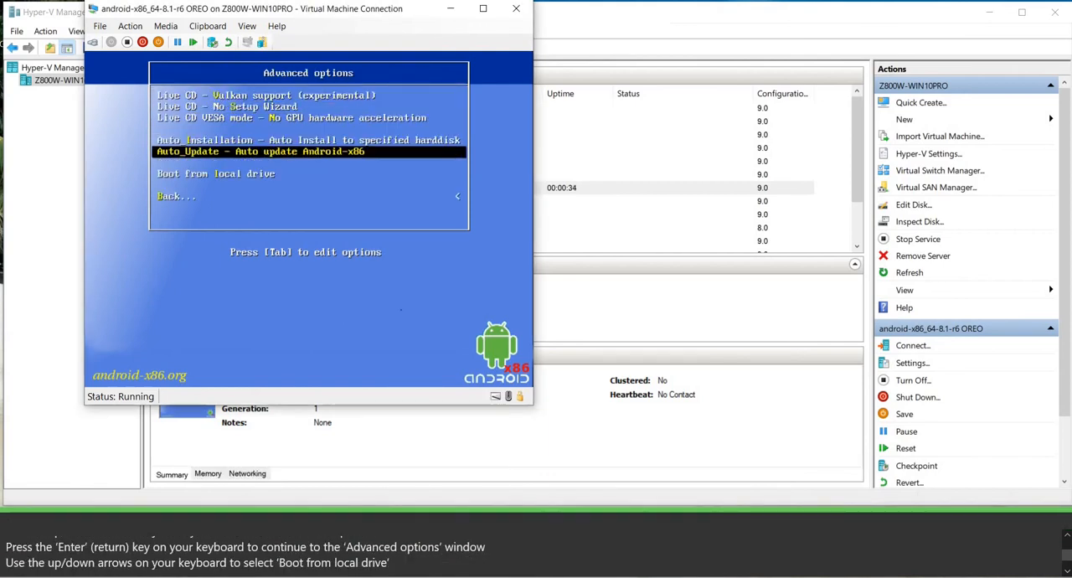
left_click(405, 566)
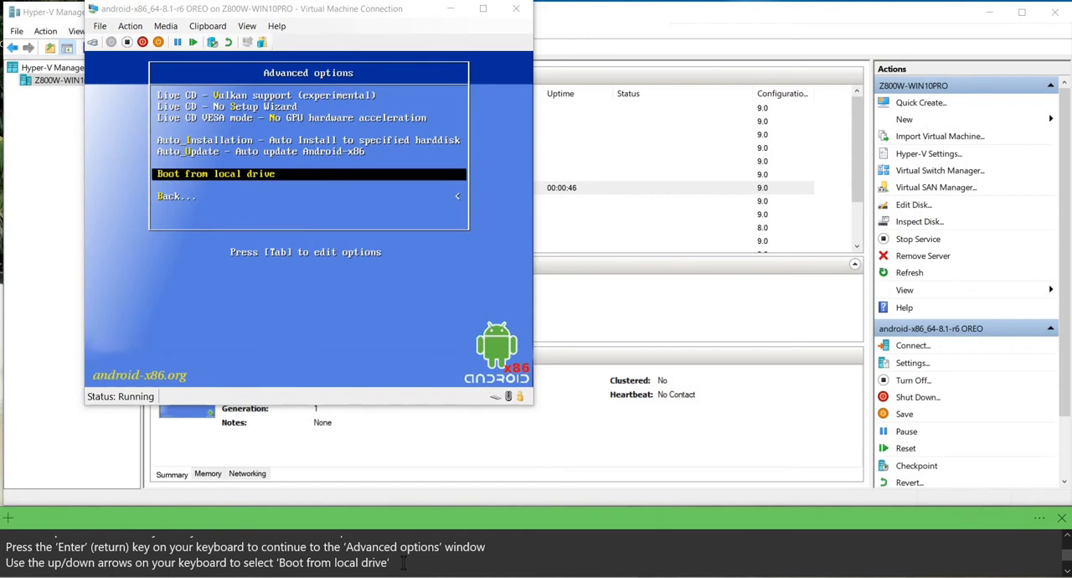
key("Down")
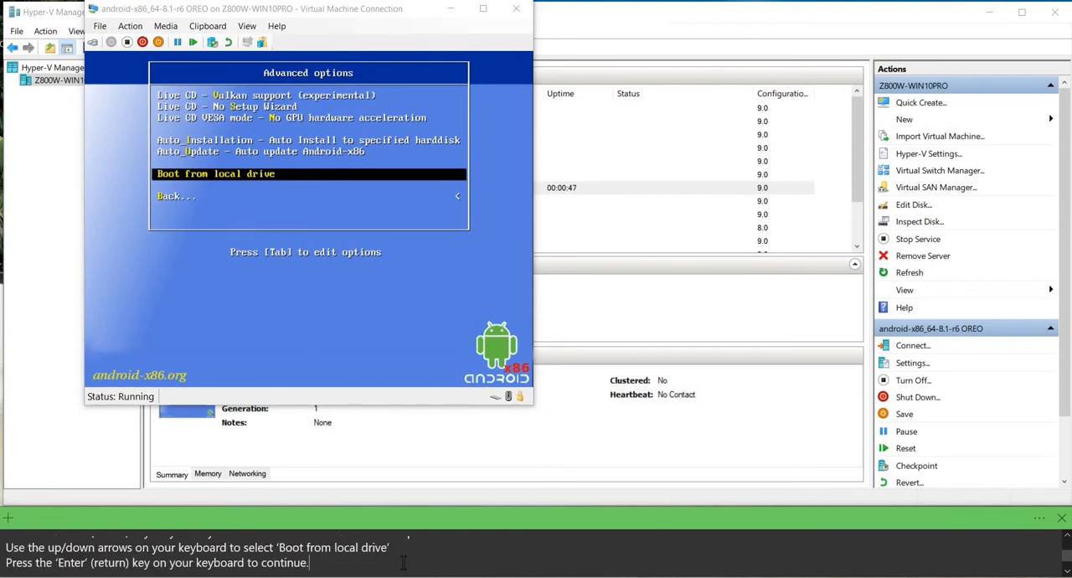
key("Down")
left_click(385, 310)
key("Return")
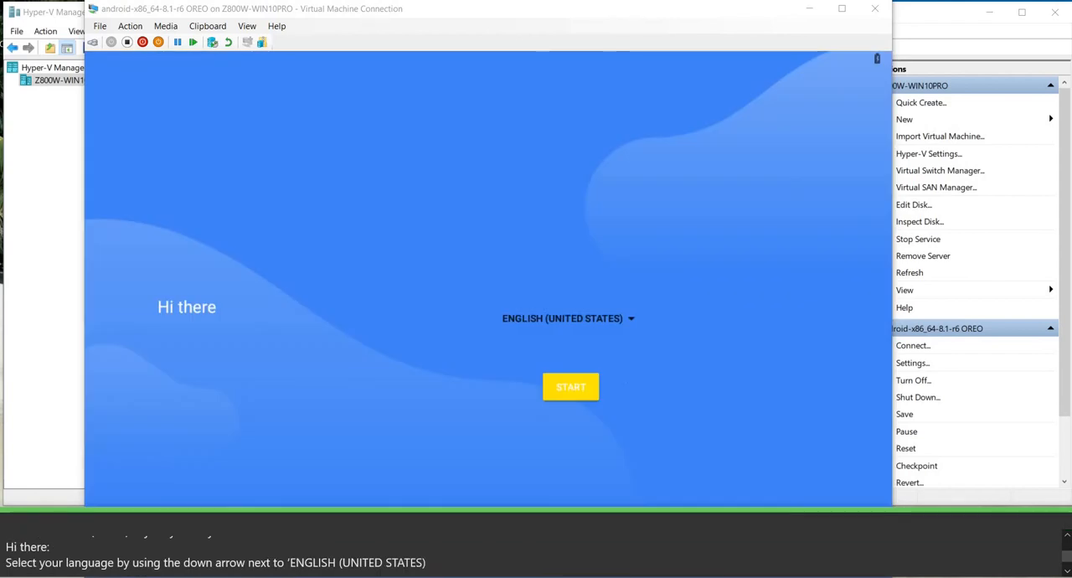
Set the Android setup language to English (United Kingdom) and start the setup.
left_click(655, 333)
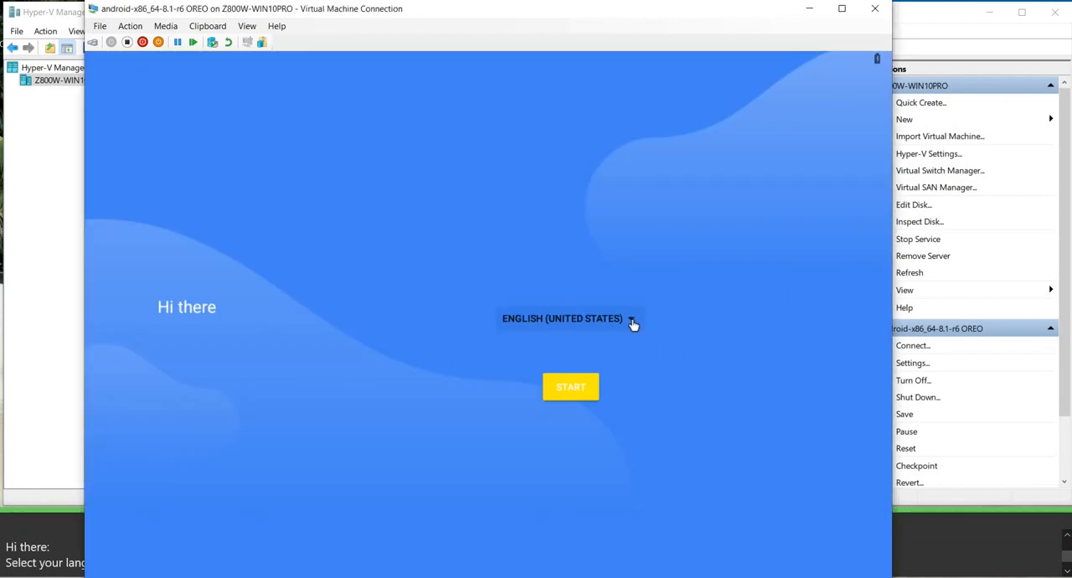
left_click(633, 325)
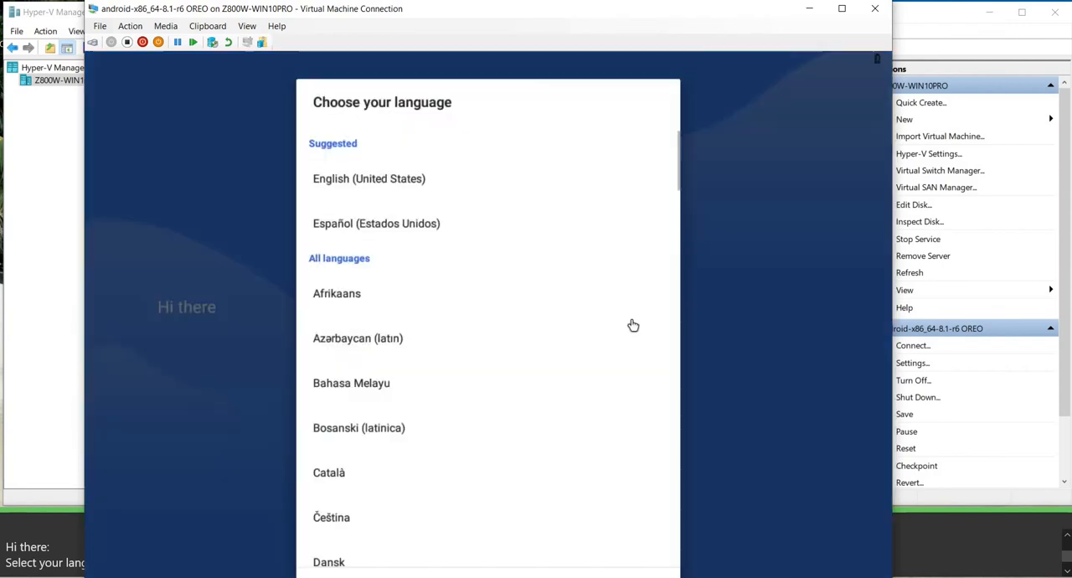
scroll(345, 159, "down", 5)
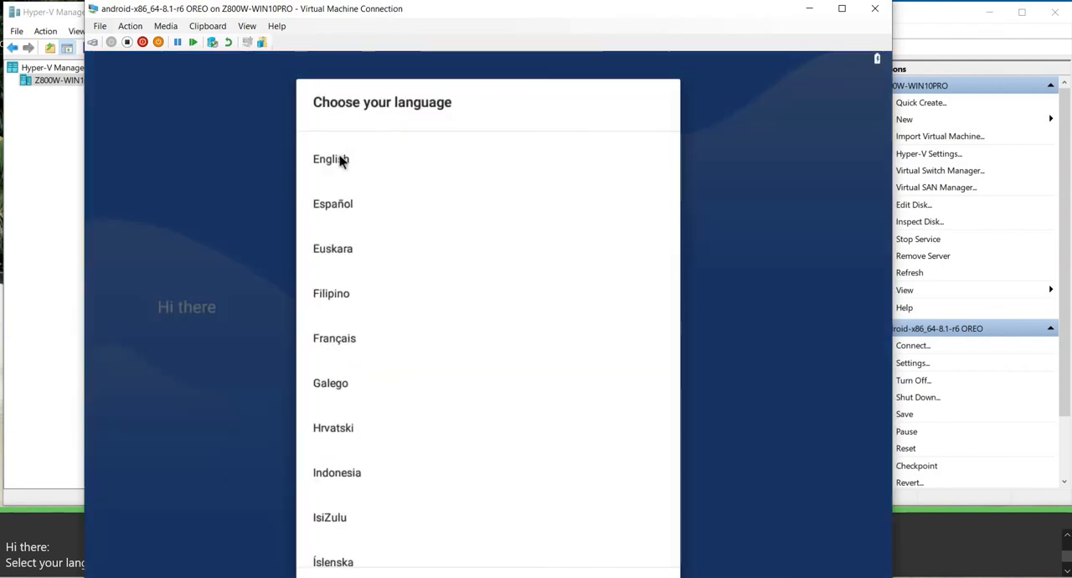
left_click(339, 160)
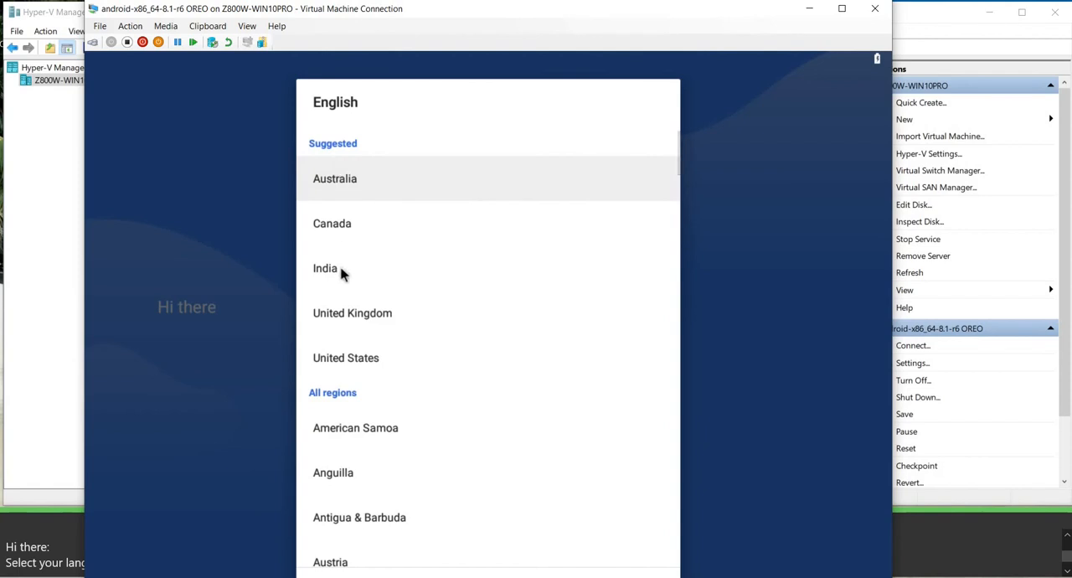
left_click(348, 320)
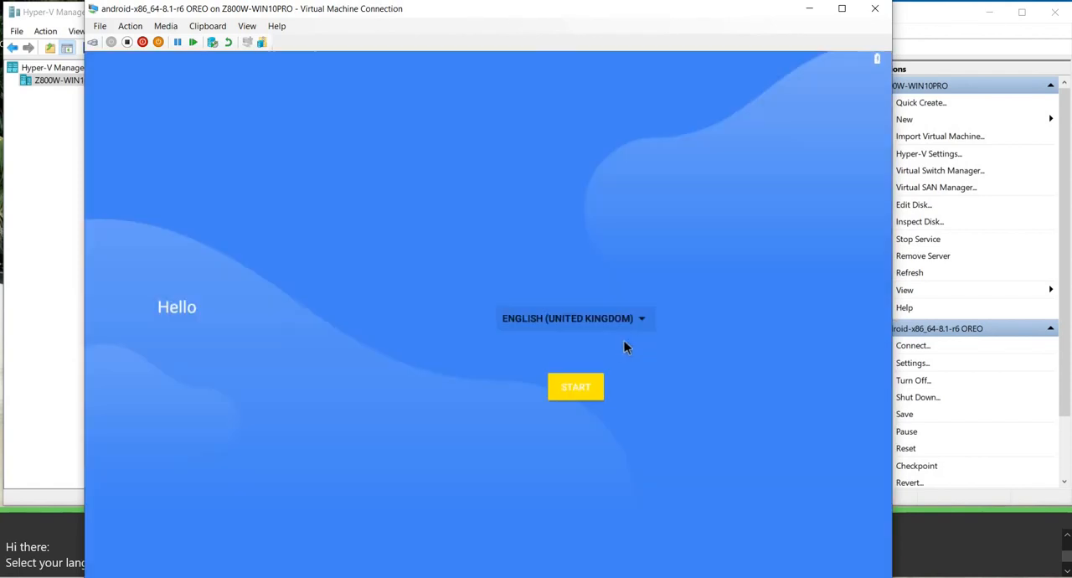
left_click(581, 399)
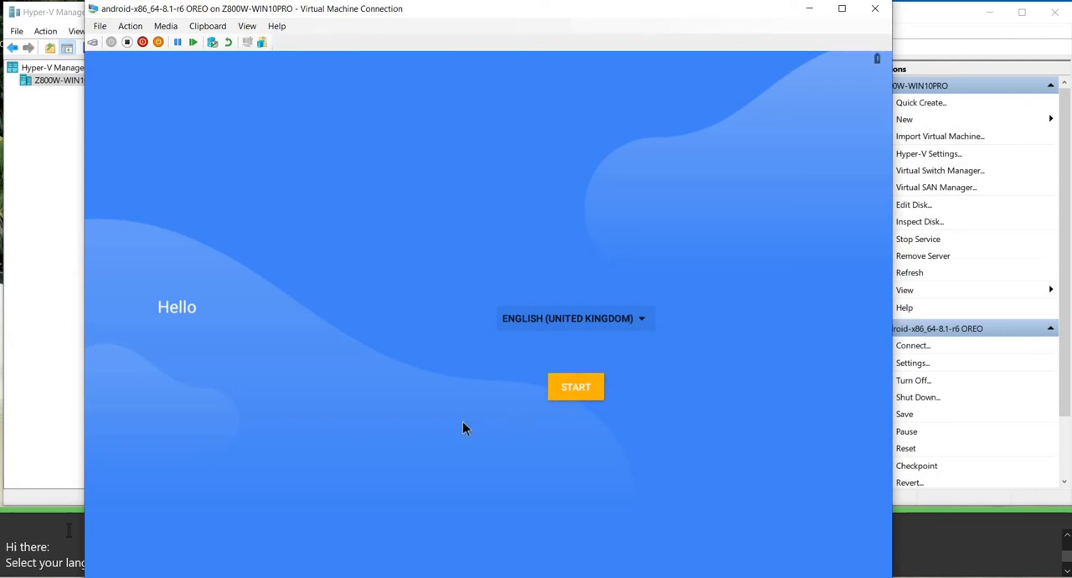
Read the sticky note's instructions on selecting the language and connecting to Wi-Fi.
left_click(70, 531)
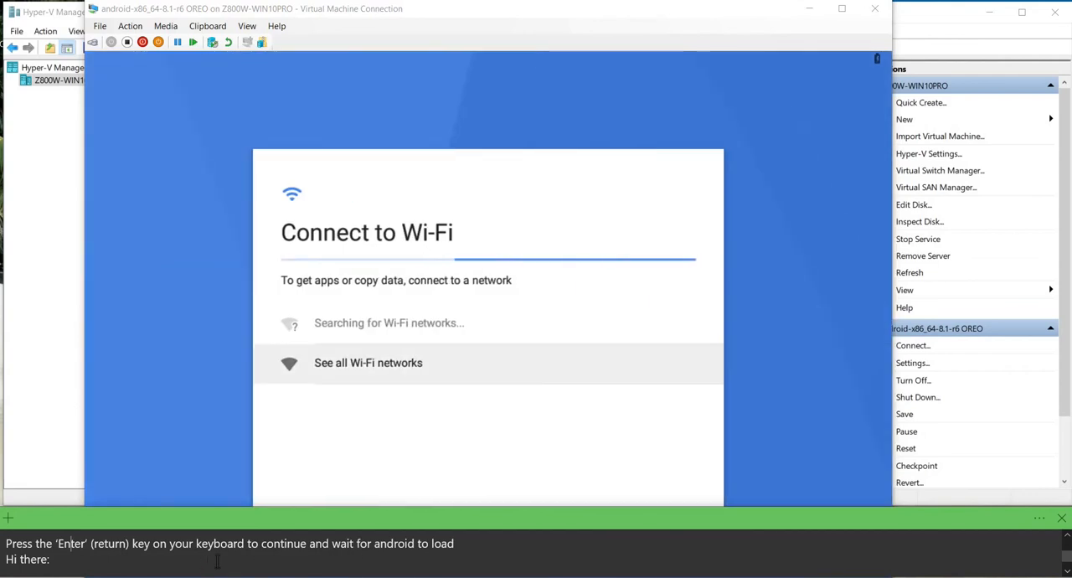
left_click(233, 562)
key("Down")
key("Down")
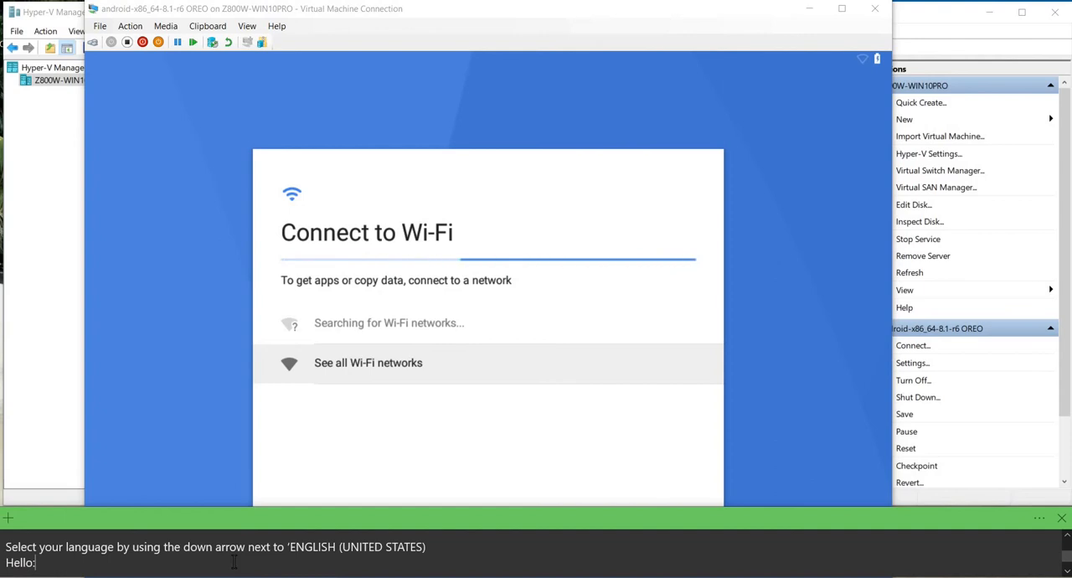
key("Down")
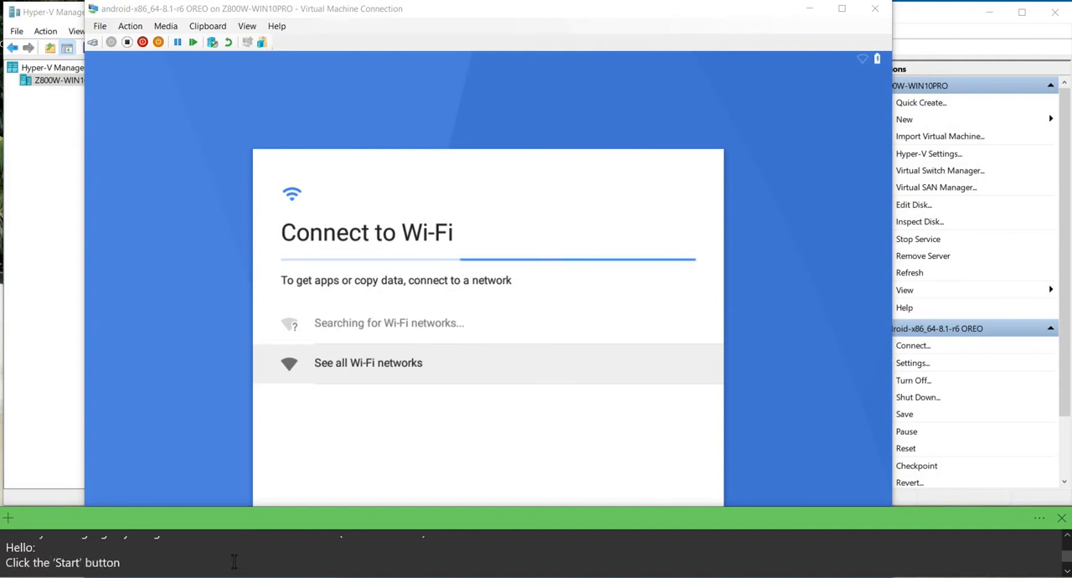
key("Down")
key("Down")
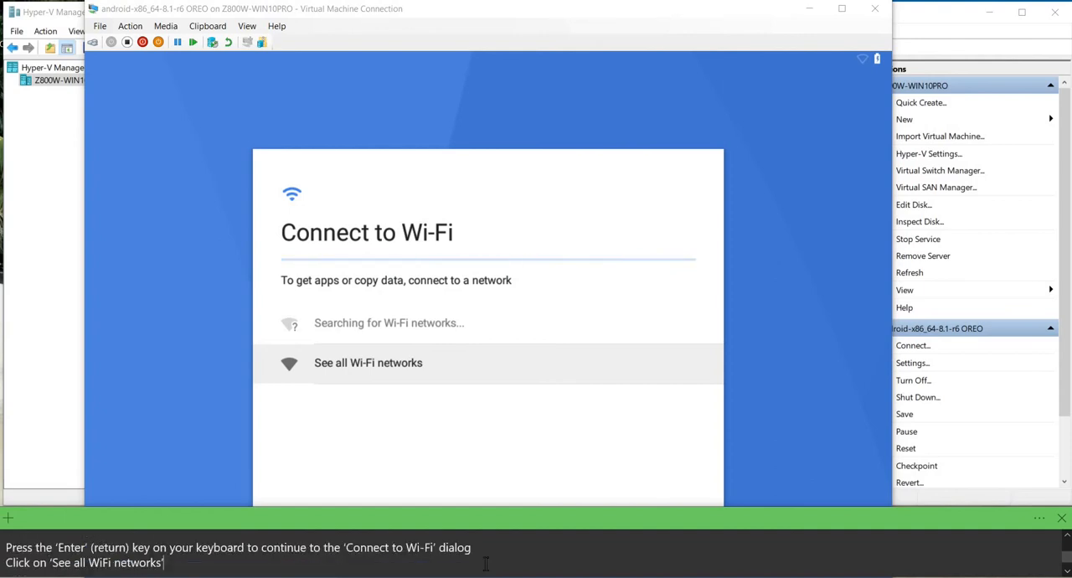
key("Down")
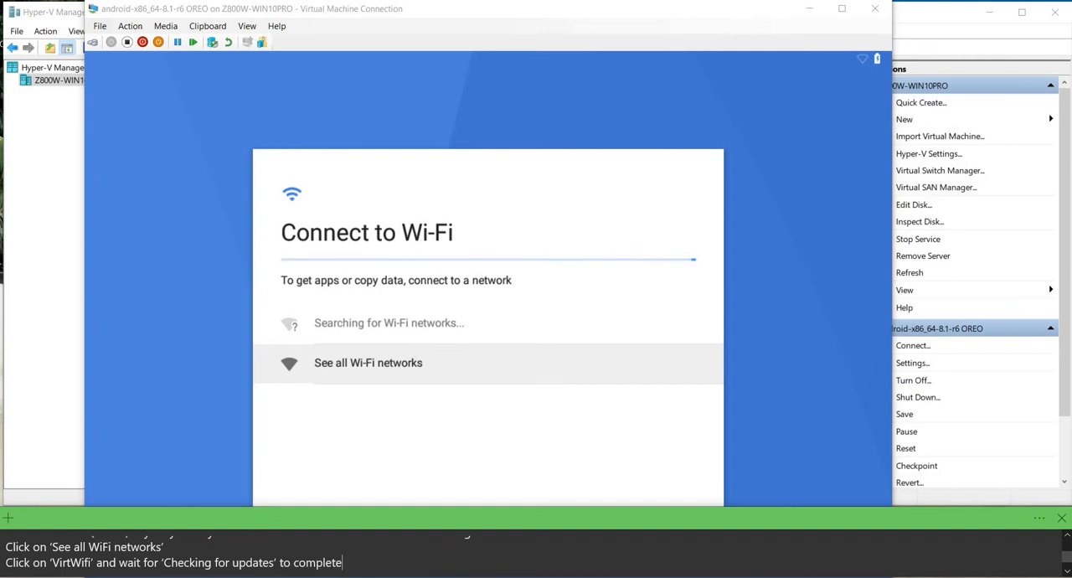
Show all Wi-Fi networks and connect to VirtWifi, letting the update check run.
left_click(218, 219)
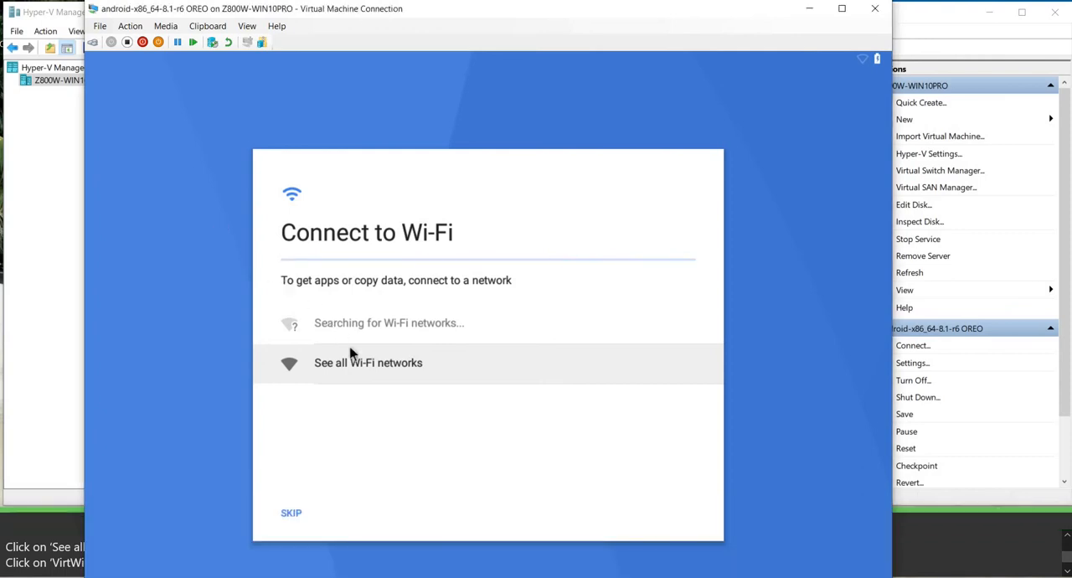
left_click(359, 373)
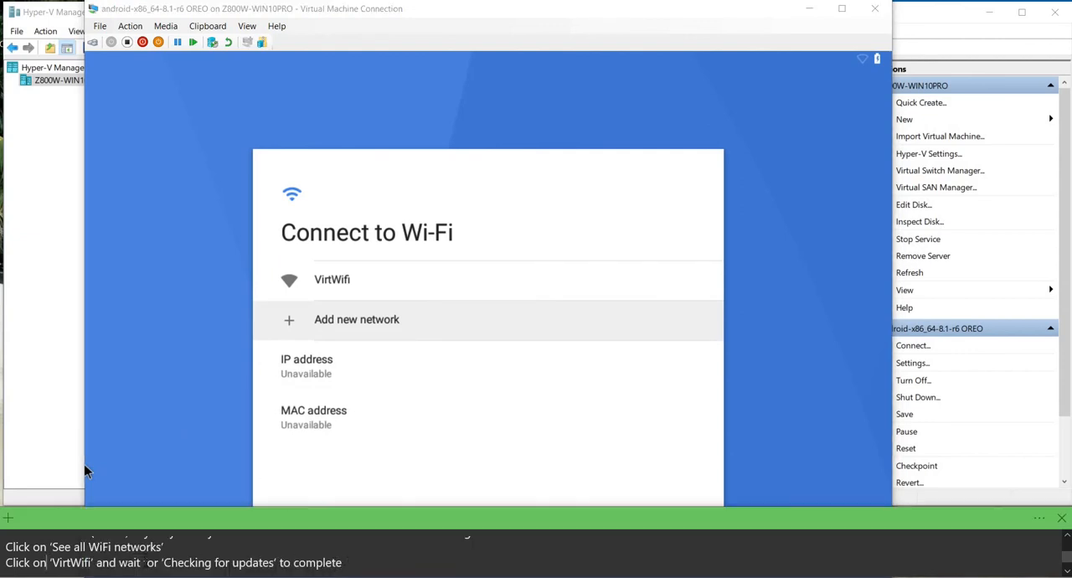
left_click(87, 470)
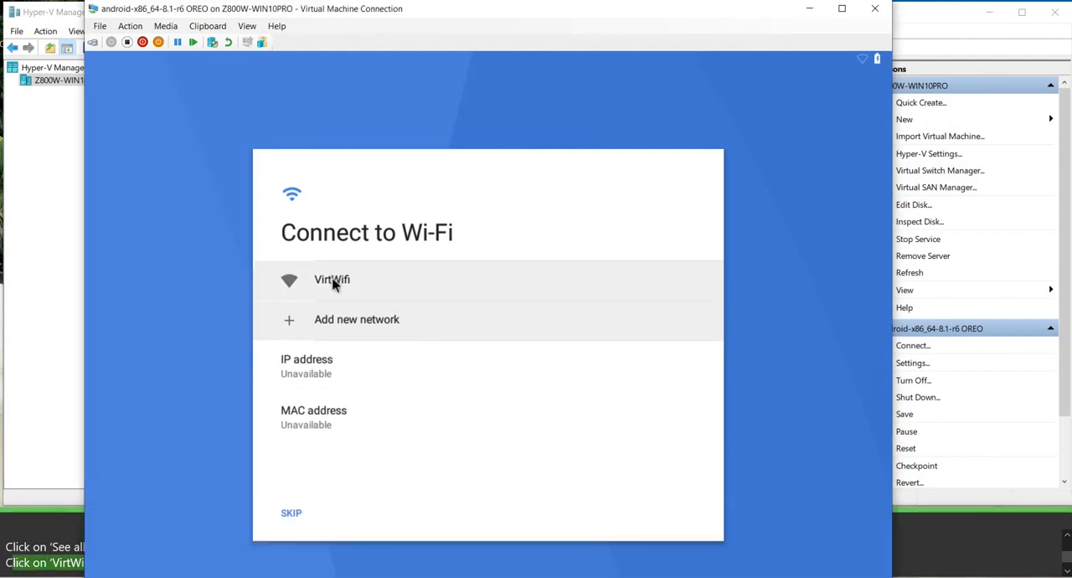
left_click(332, 283)
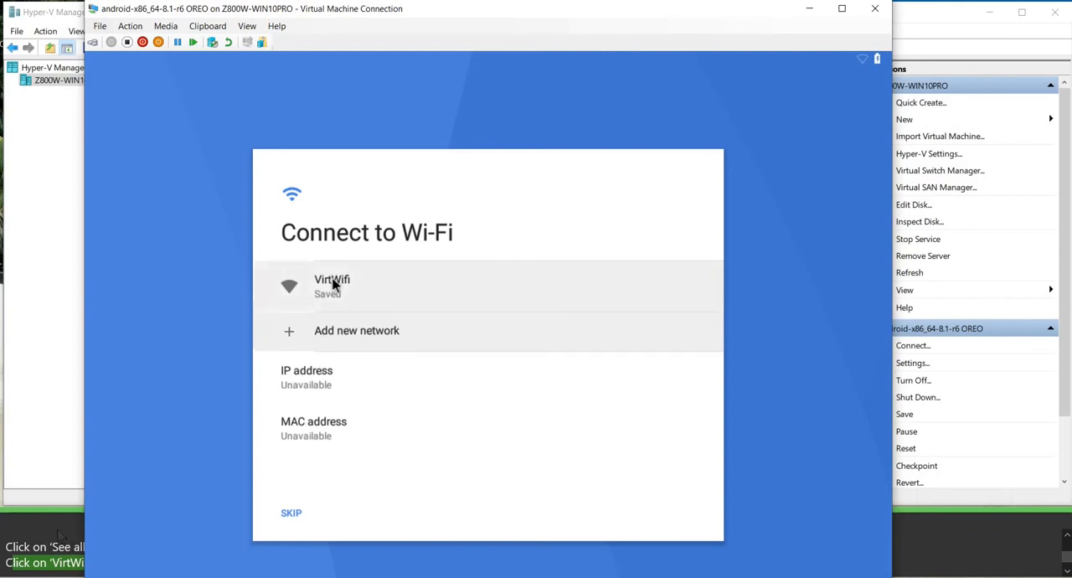
triple_click(368, 563)
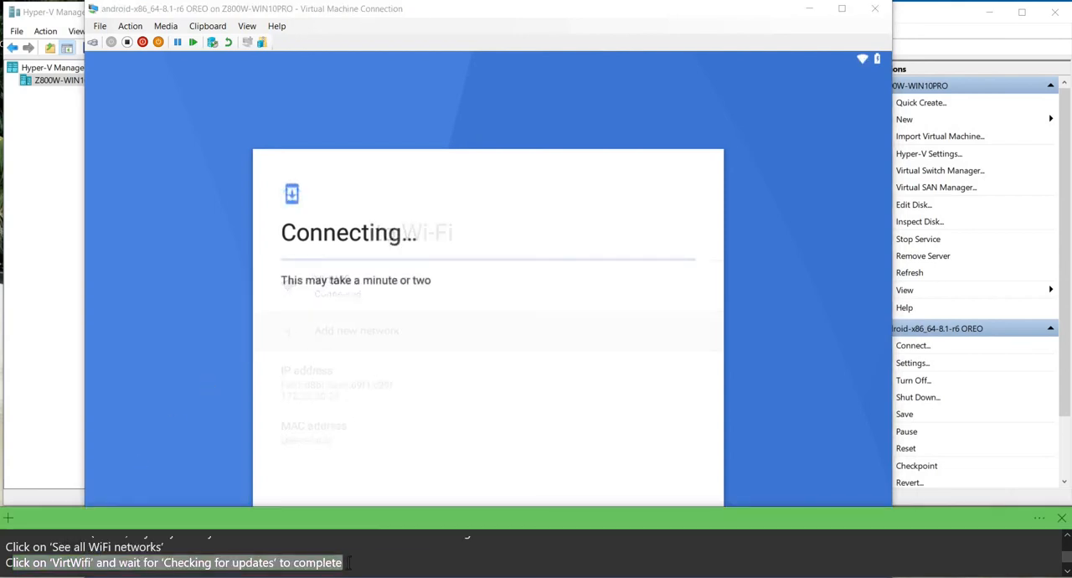
left_click(293, 565)
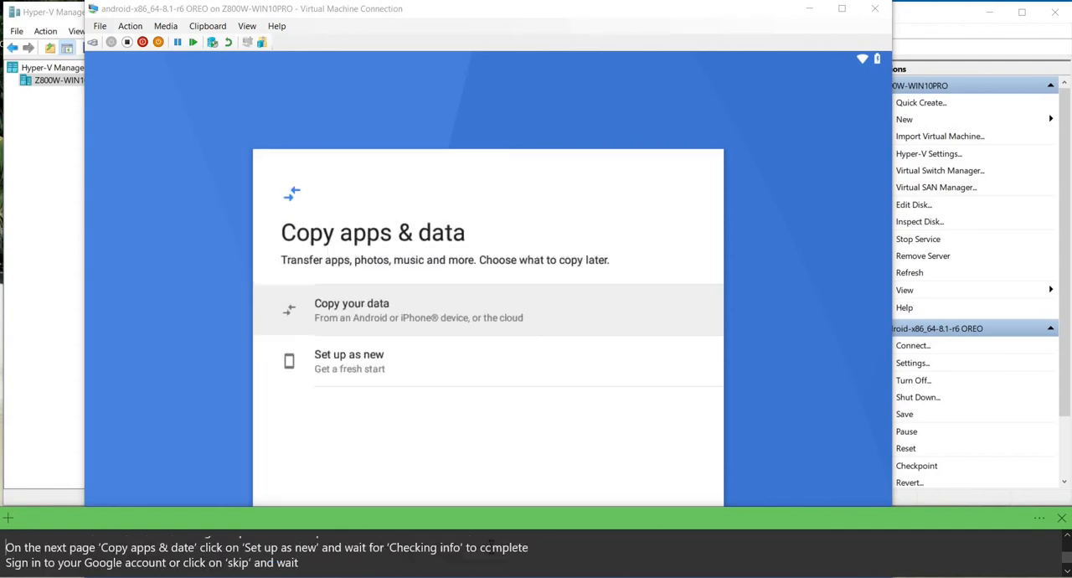
Choose Set up as new on the Copy apps & data page.
left_click_drag(6, 547, 534, 552)
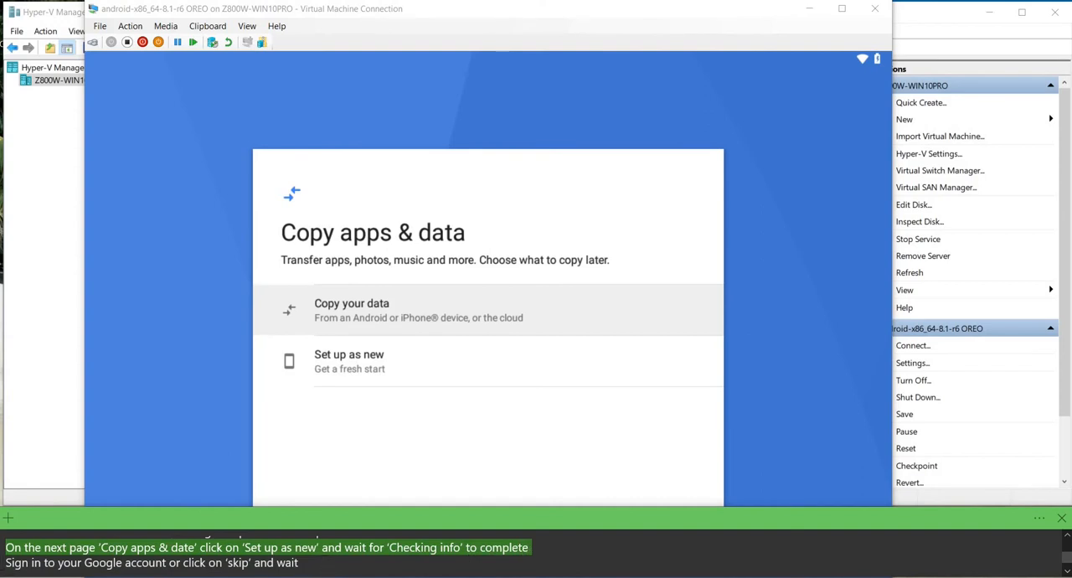
left_click(263, 395)
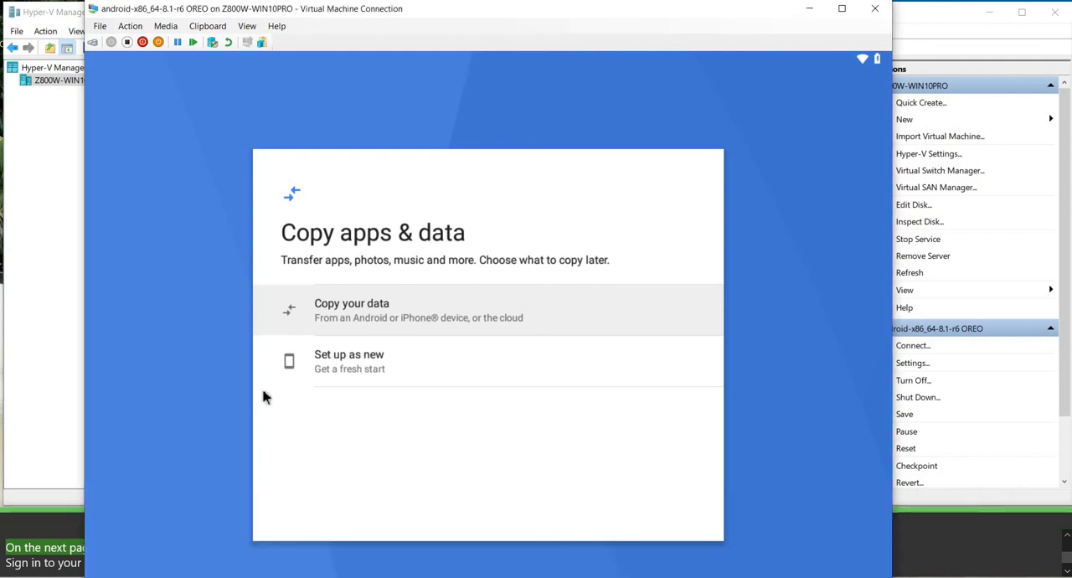
left_click(342, 371)
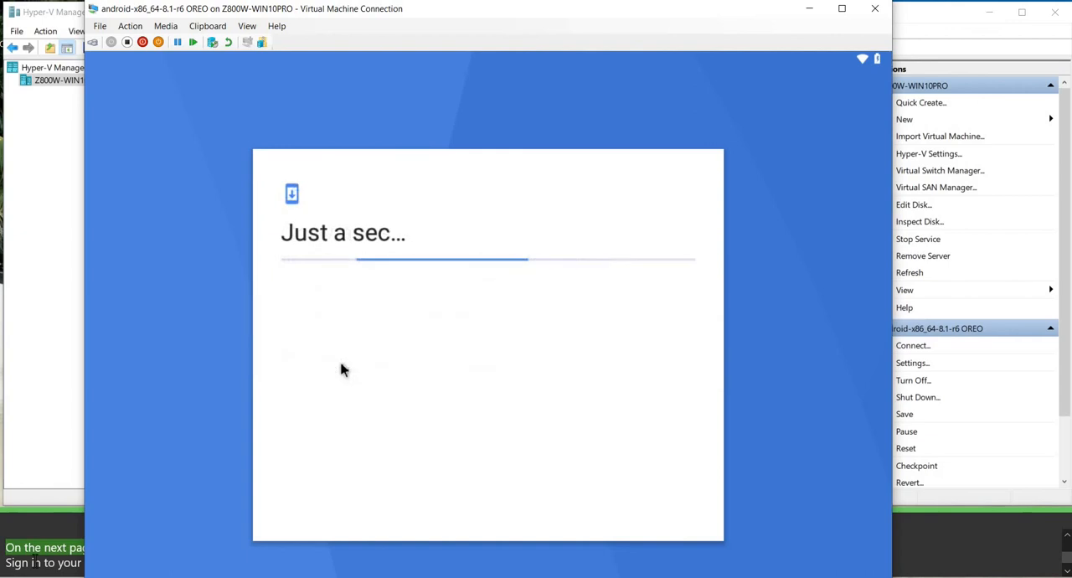
left_click(311, 562)
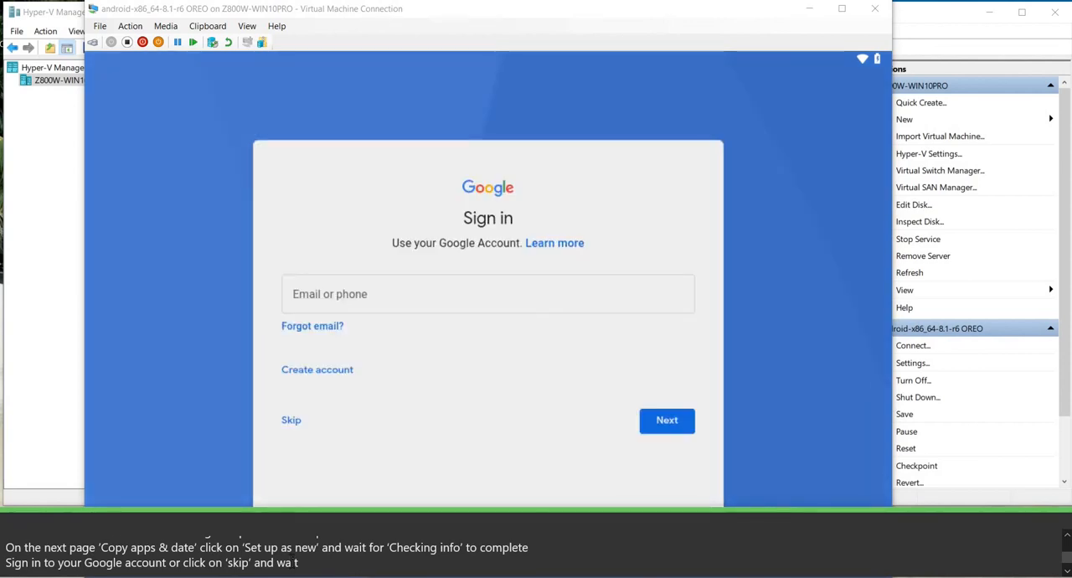
Skip the Google account sign-in and confirm skipping the account setup.
left_click(10, 562)
left_click_drag(299, 562, 5, 562)
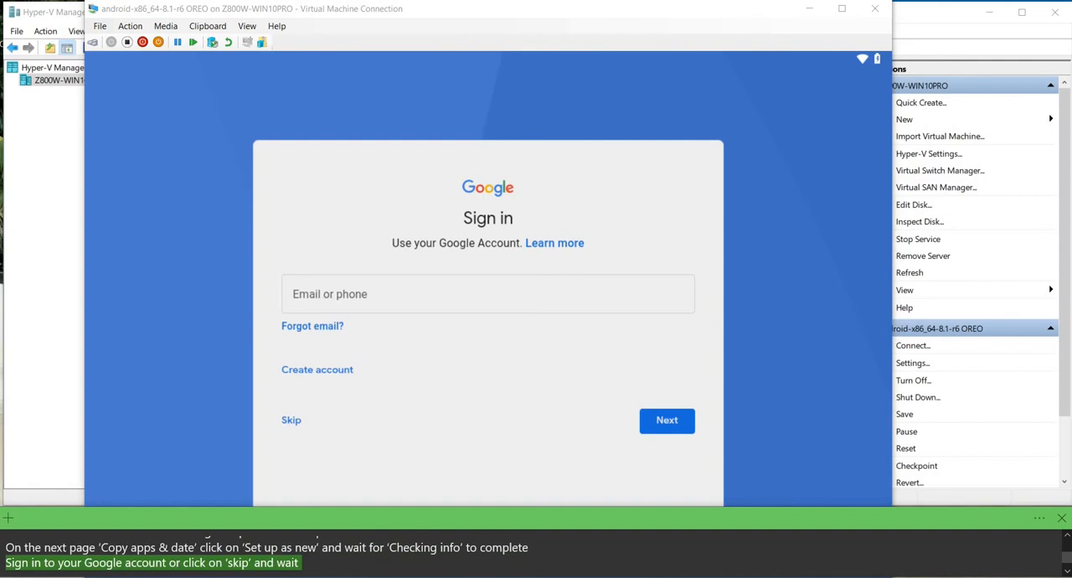
left_click(202, 401)
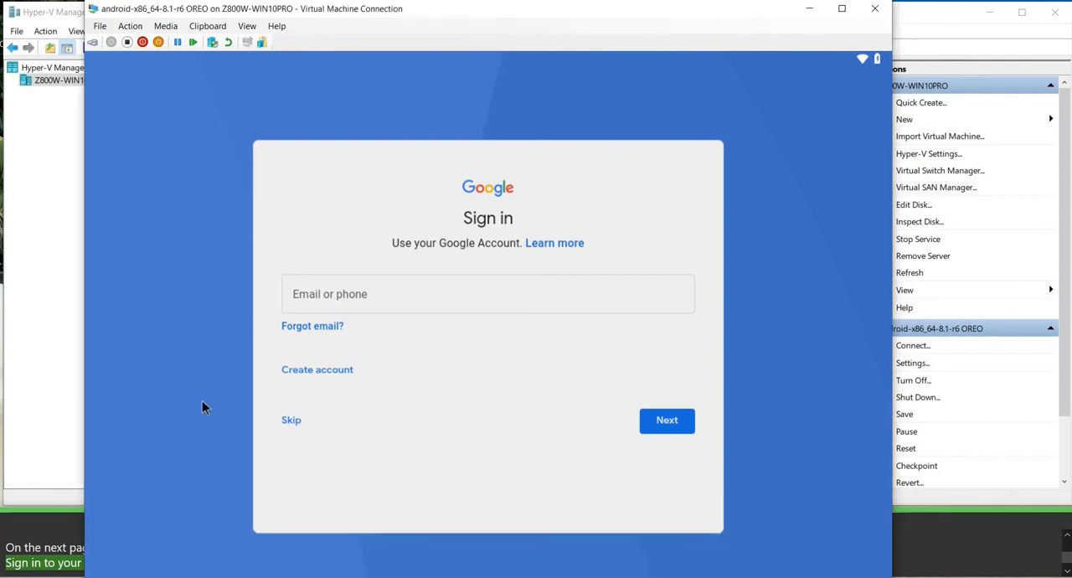
left_click(290, 421)
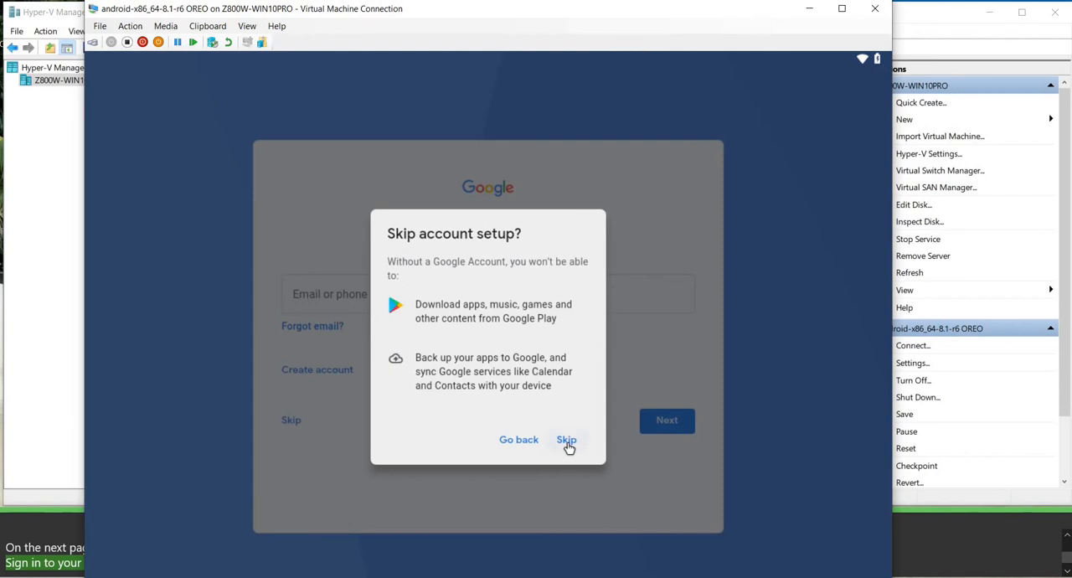
left_click(567, 448)
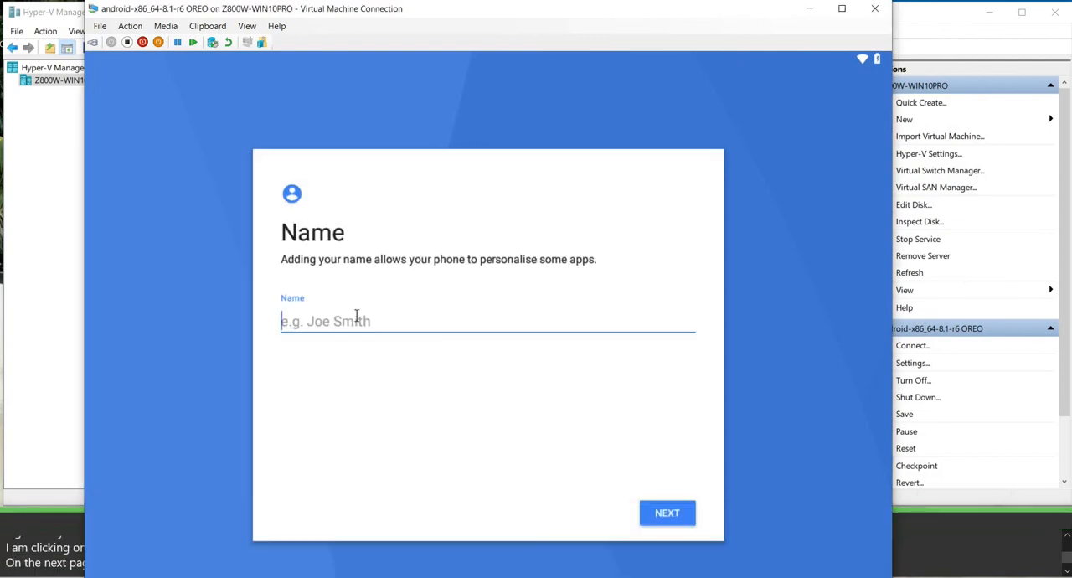
Enter GetTheInfo as the name and continue to the Google Services page.
type("GetTheInfo")
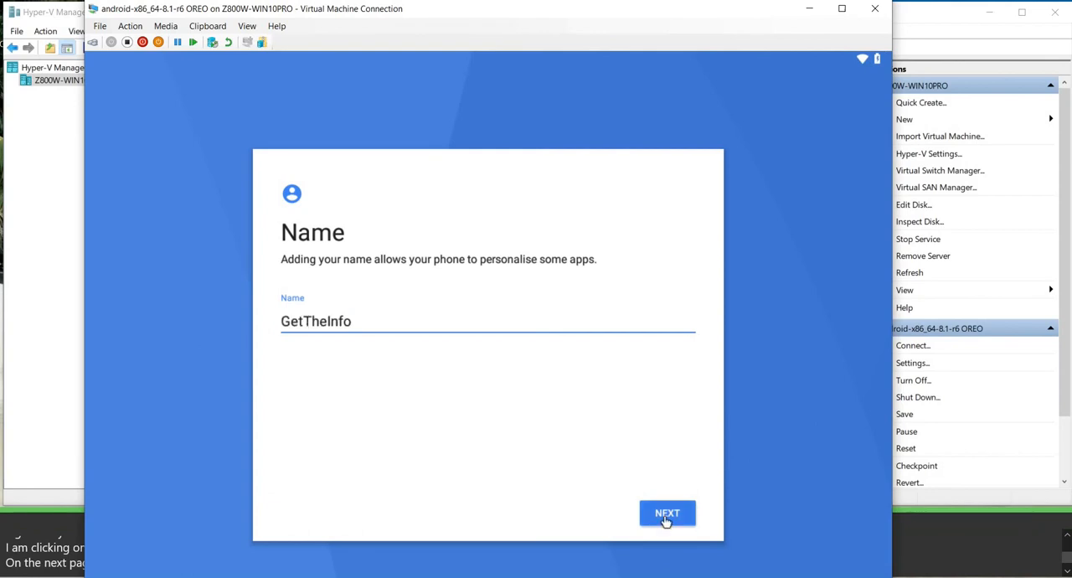
left_click(666, 521)
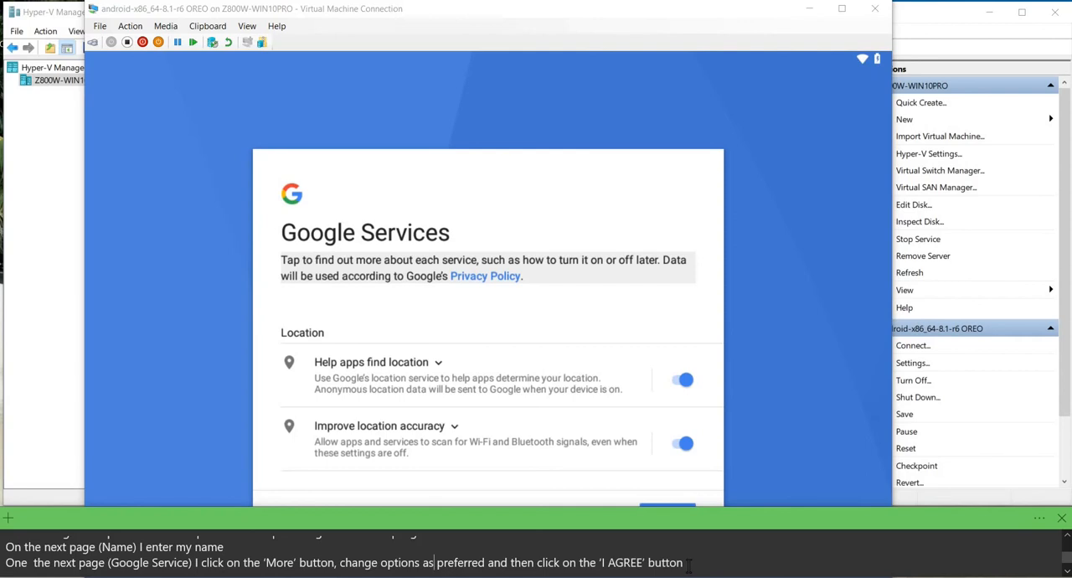
Show the rest of the Google Services page and agree to the services with the location and system data options left on.
triple_click(688, 565)
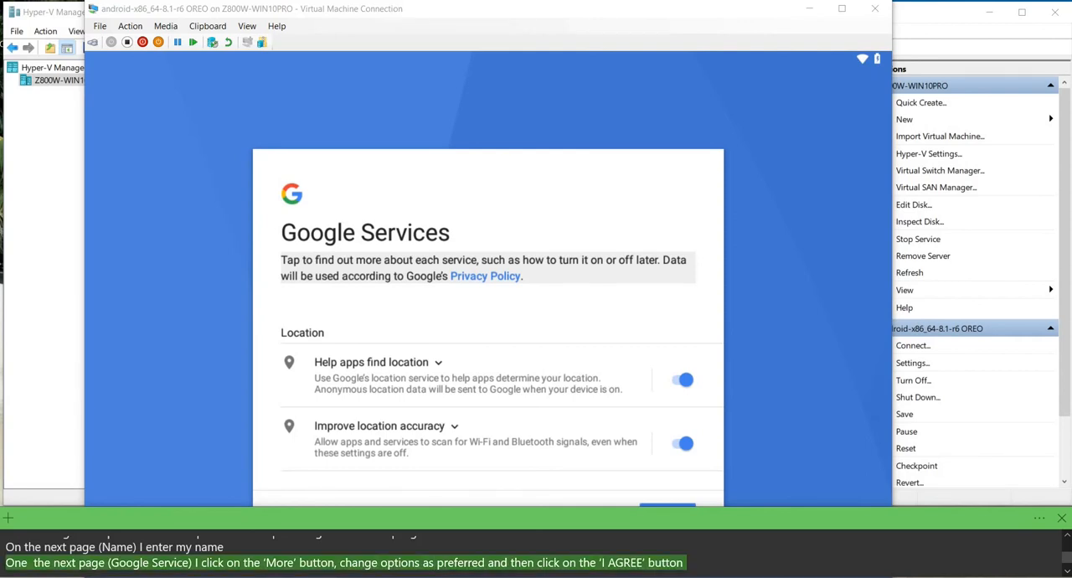
left_click(668, 504)
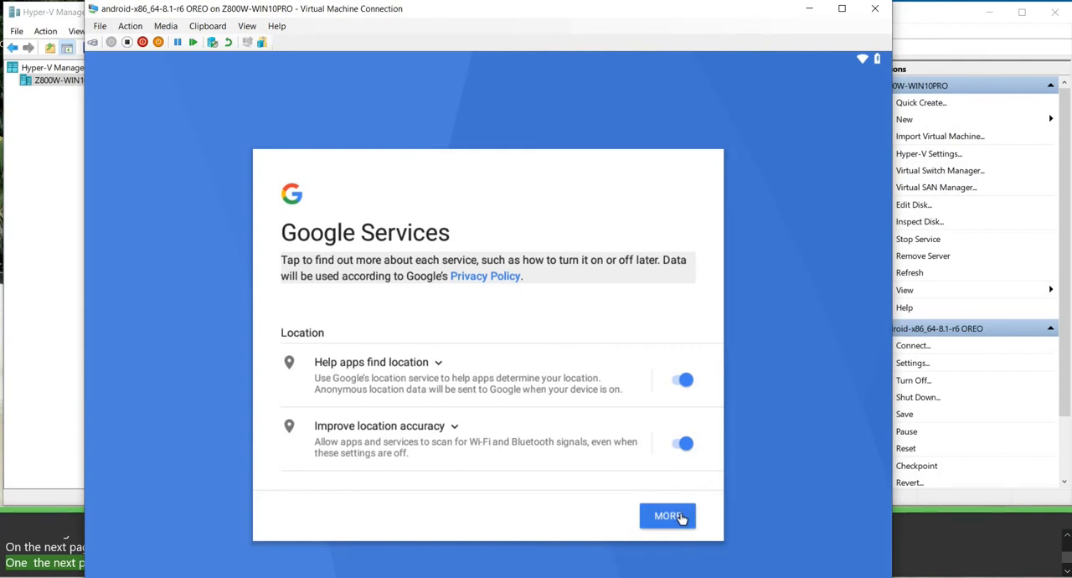
left_click(678, 516)
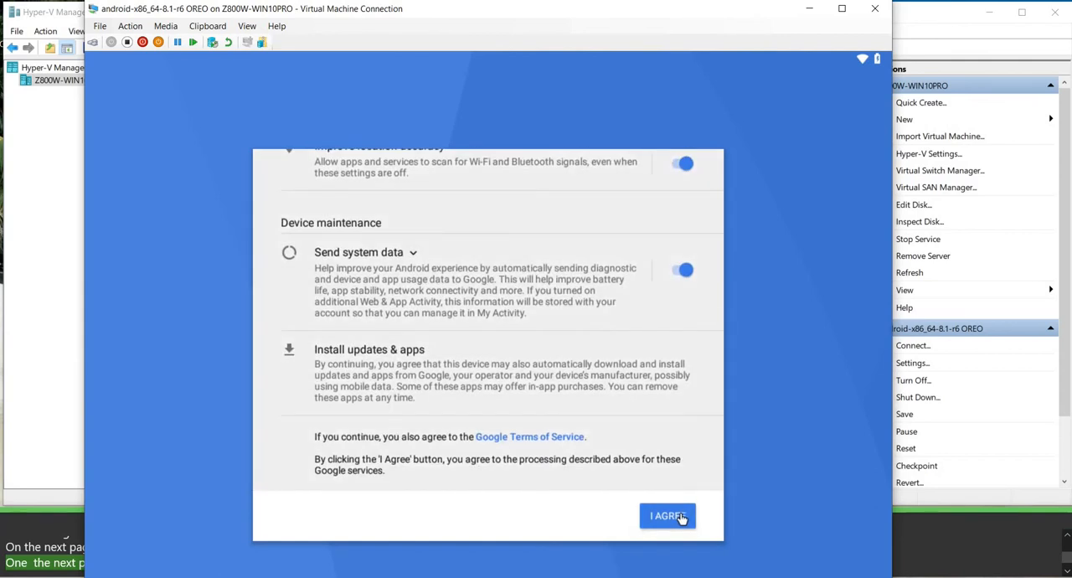
left_click(681, 517)
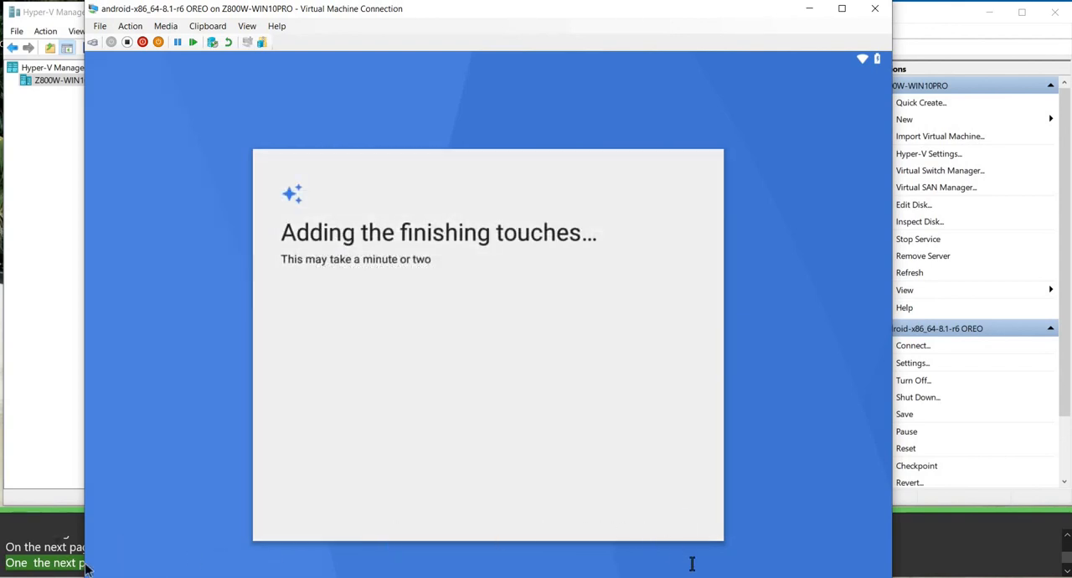
Choose Launcher3 as the Home app once Android finishes its initial setup.
left_click(58, 547)
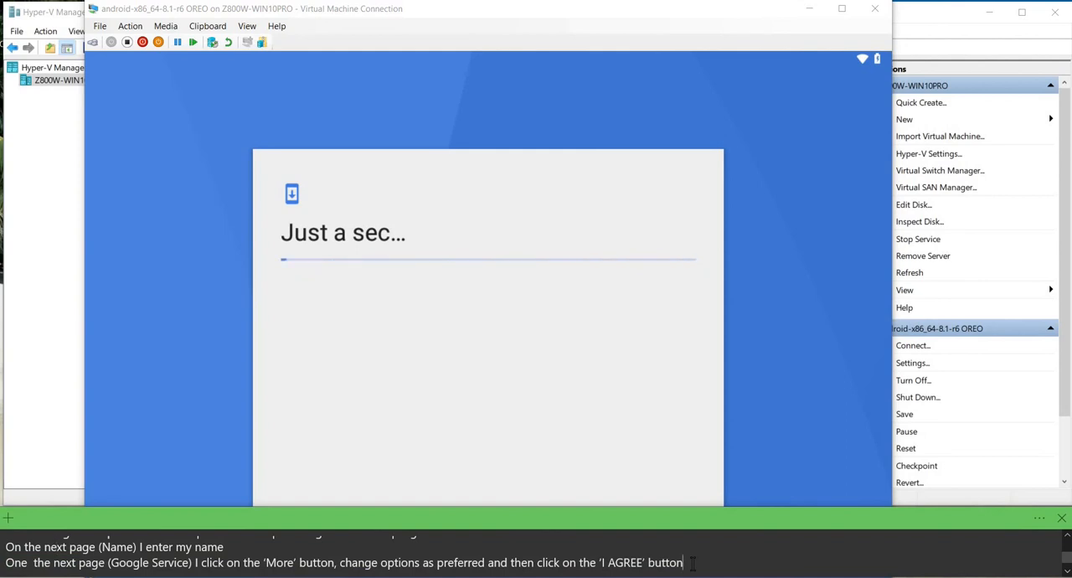
scroll(693, 562, "down", 1)
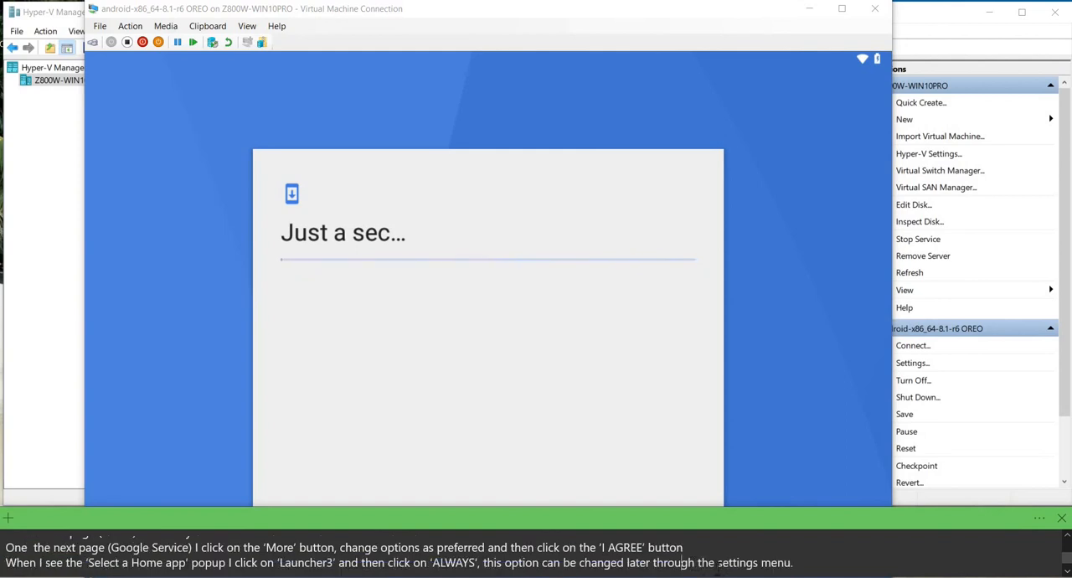
key("Down")
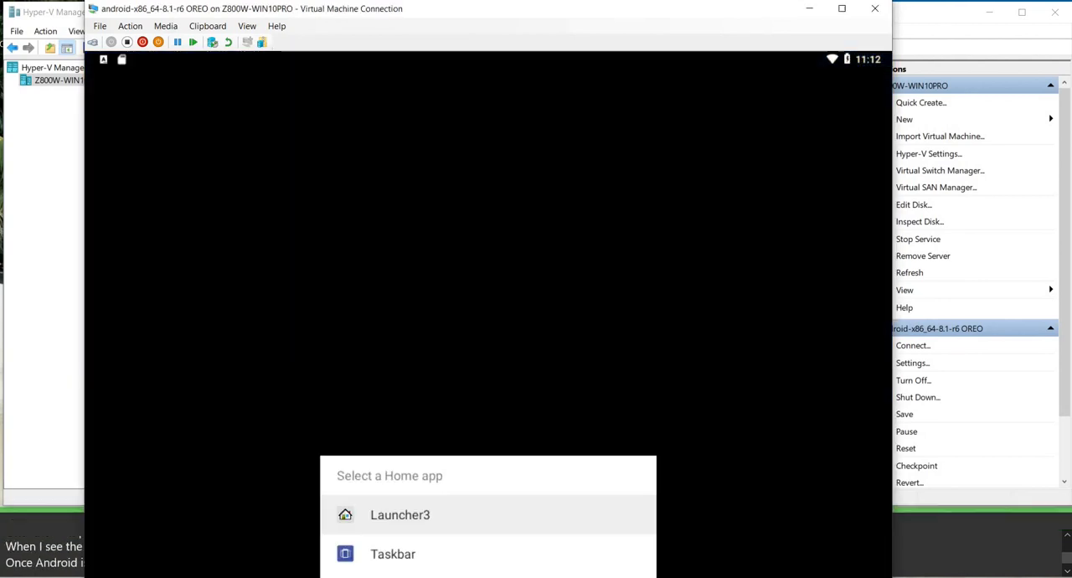
left_click(403, 516)
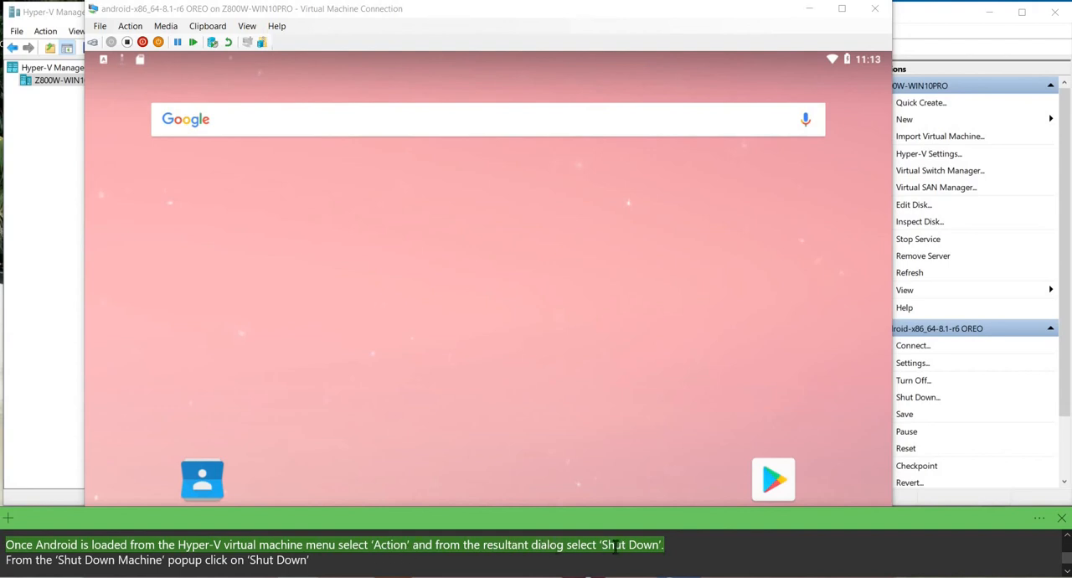
Shut down the Android virtual machine, confirm the shutdown, and exit its connection window once it is off.
left_click(139, 43)
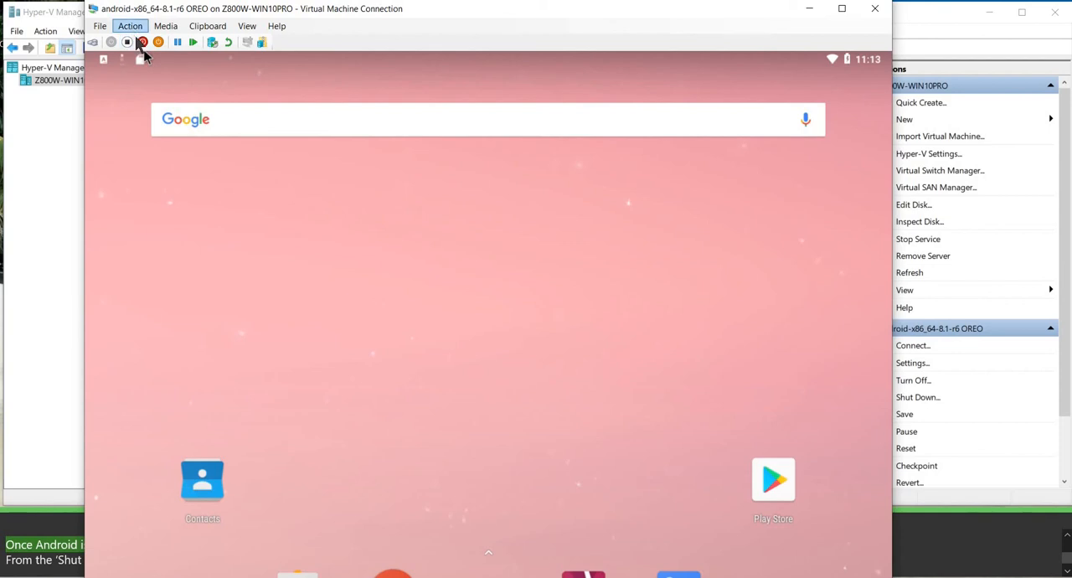
left_click(135, 30)
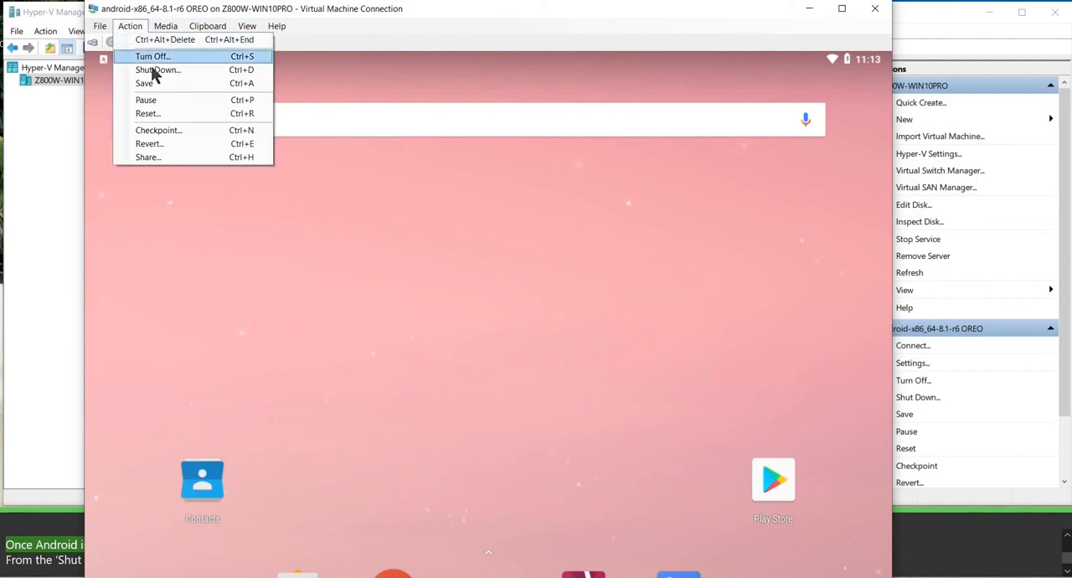
left_click(156, 71)
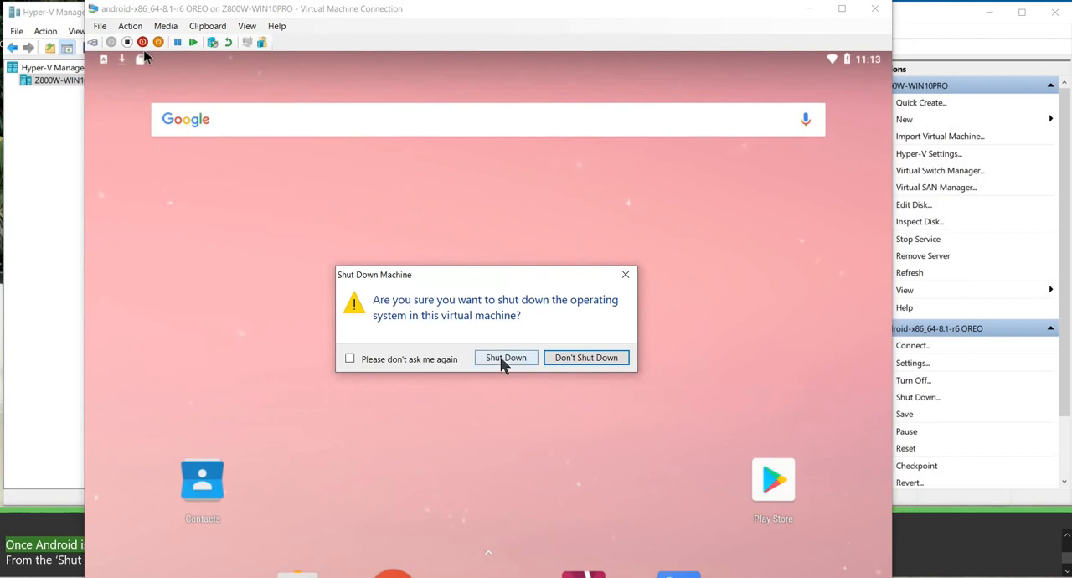
left_click(504, 360)
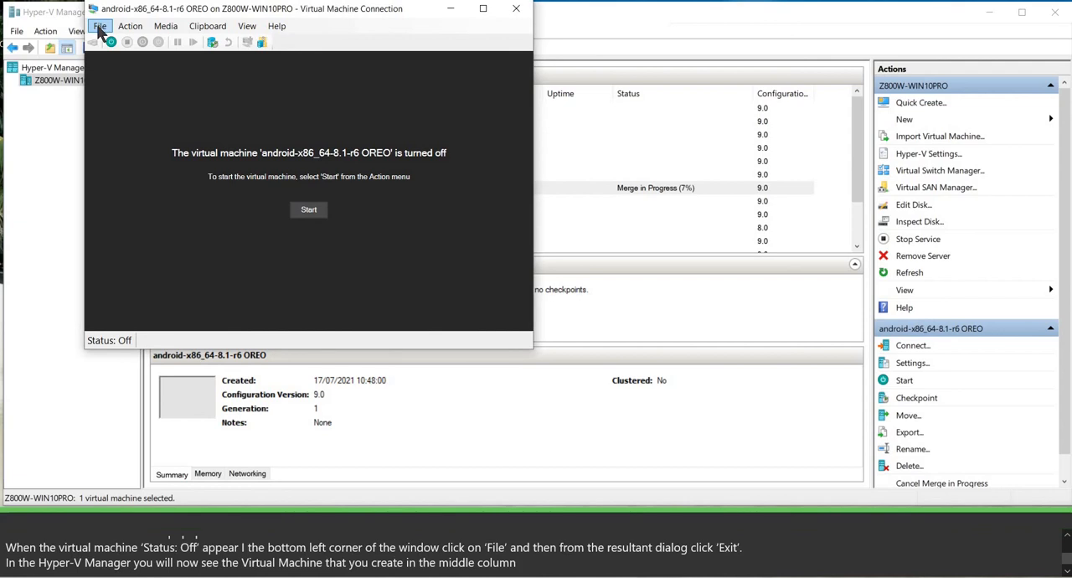
left_click(99, 27)
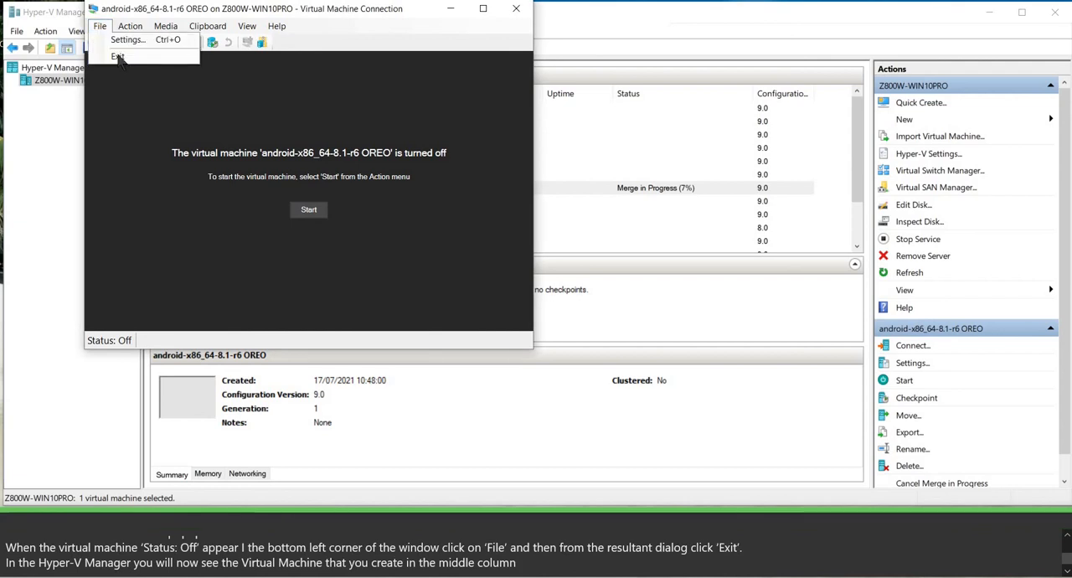
left_click(118, 57)
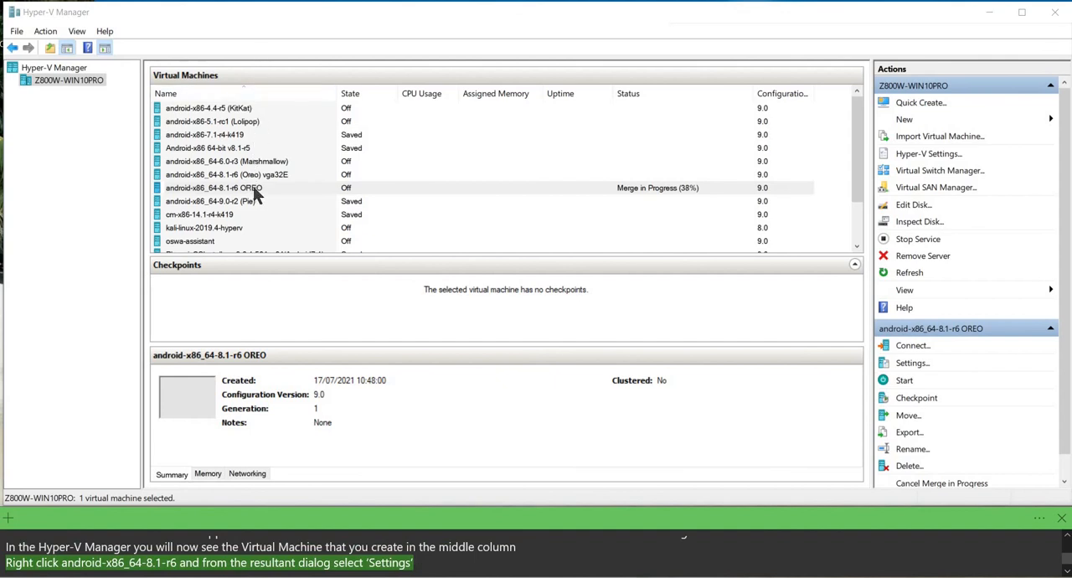
In the settings of the android-x86_64-8.1-r6 OREO virtual machine, move CD below IDE in the BIOS startup order and apply the change.
left_click(289, 192)
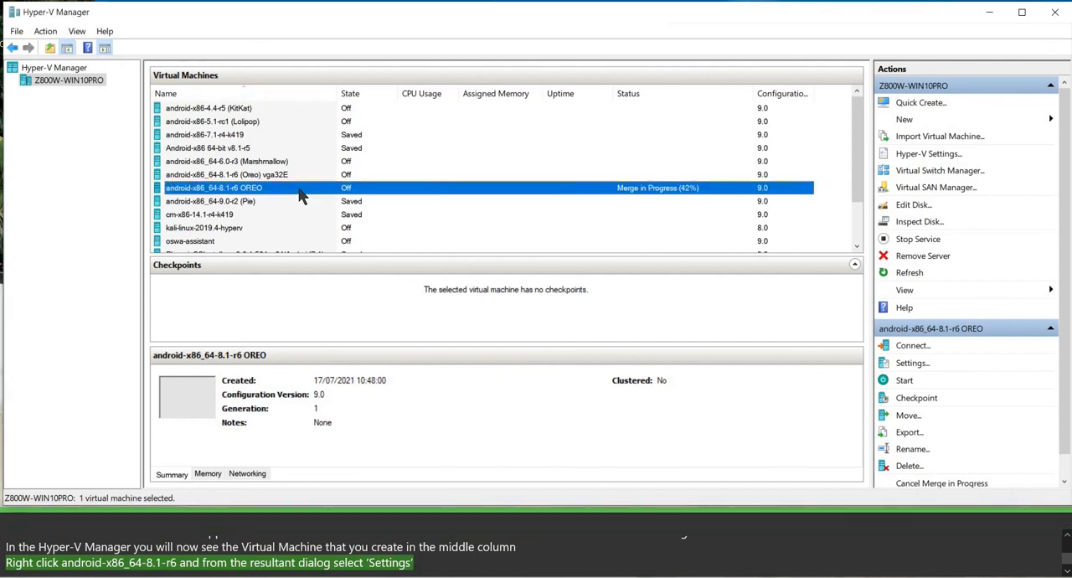
right_click(295, 189)
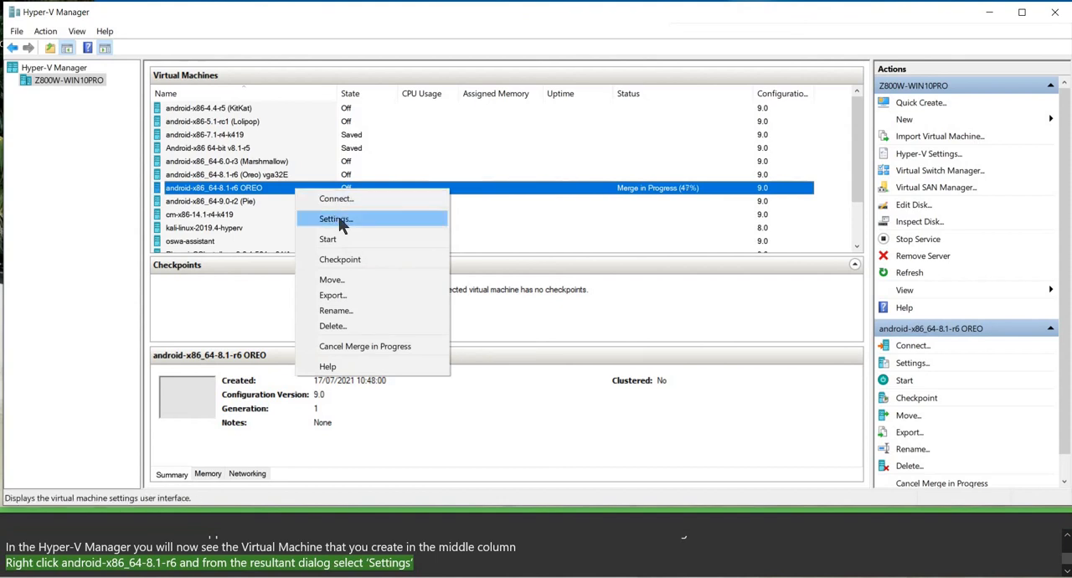
left_click(337, 219)
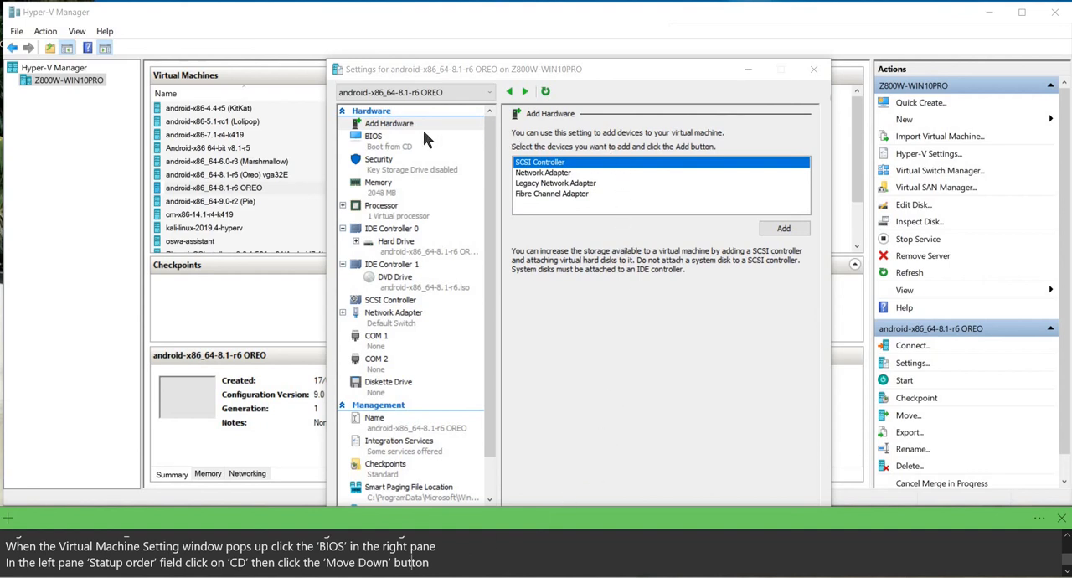
left_click(374, 141)
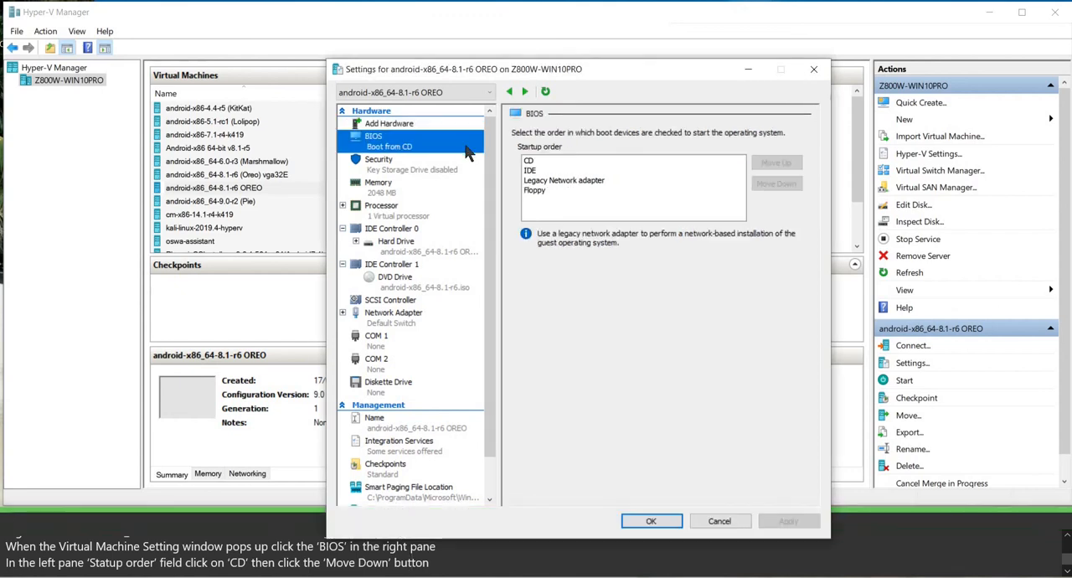
left_click(531, 161)
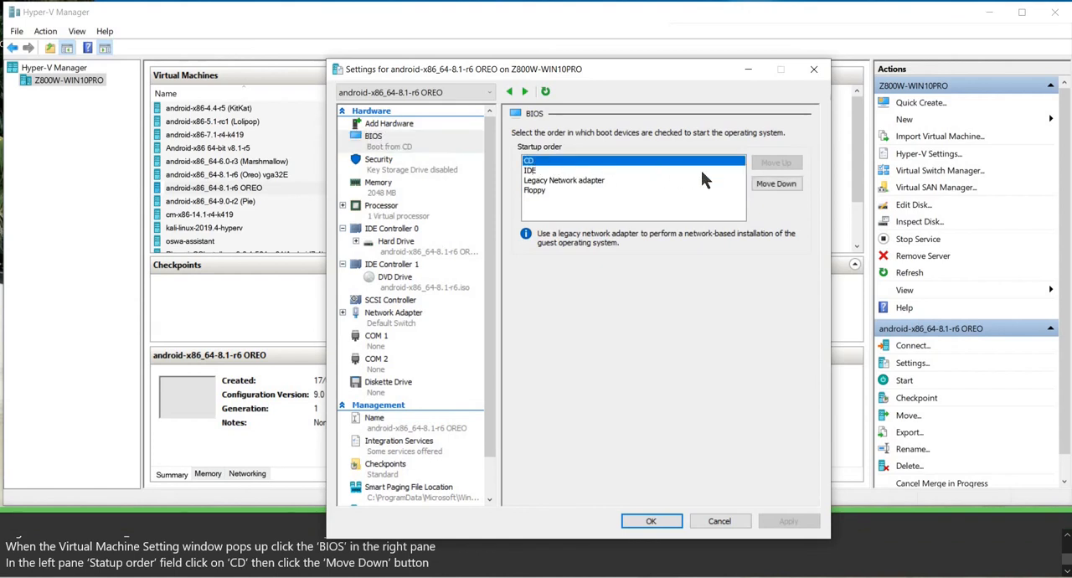
left_click(774, 185)
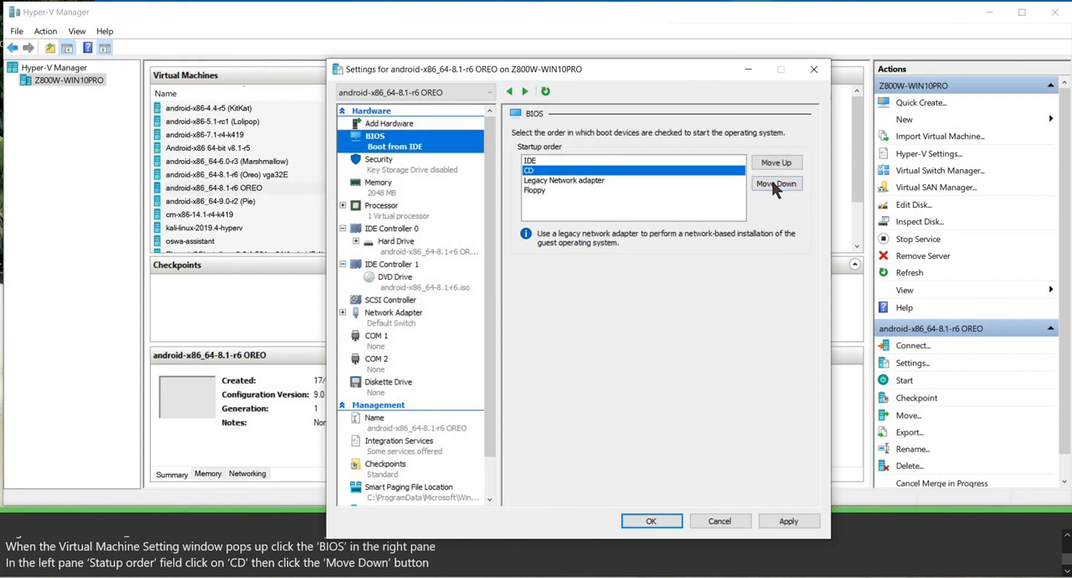
left_click(787, 521)
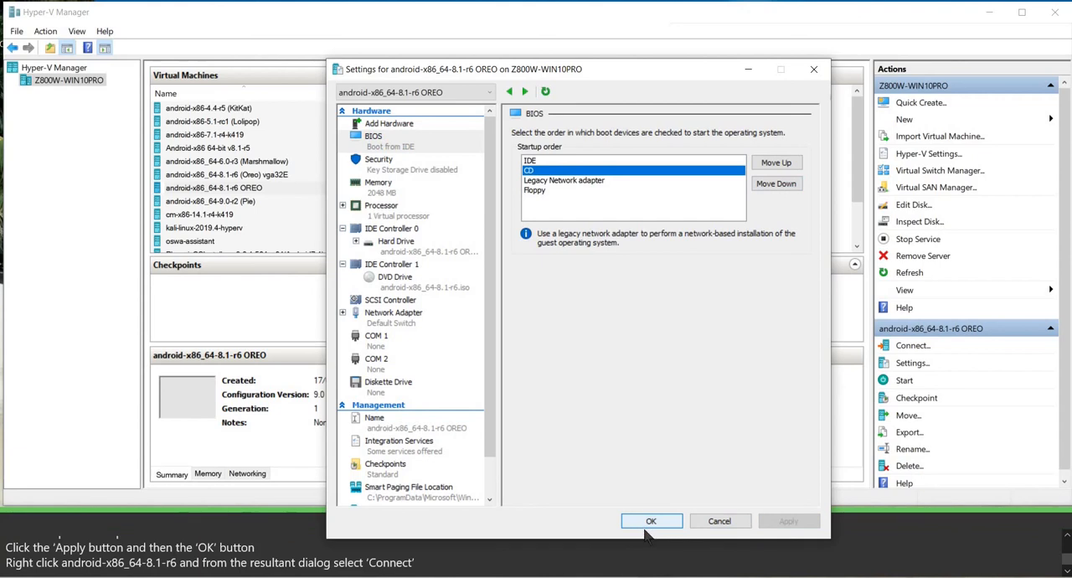
left_click(645, 524)
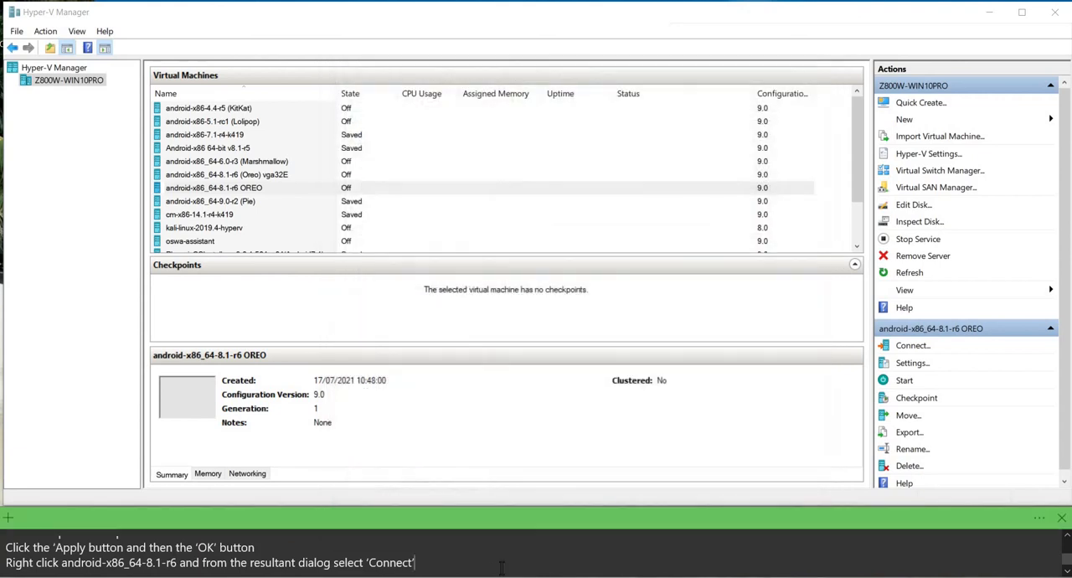
Connect to the android-x86_64-8.1-r6 OREO virtual machine and start it.
right_click(249, 191)
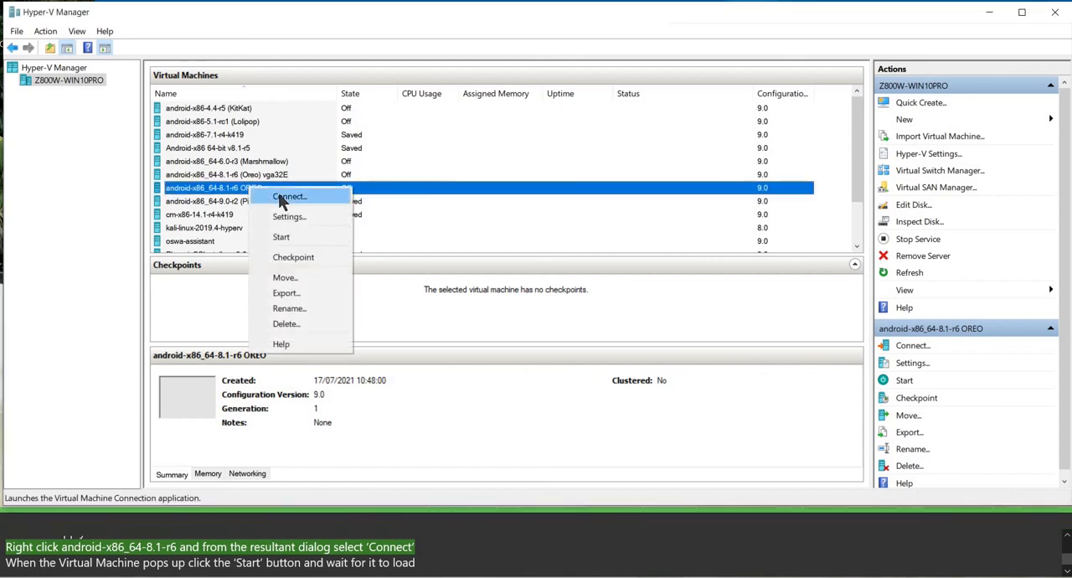
left_click(282, 198)
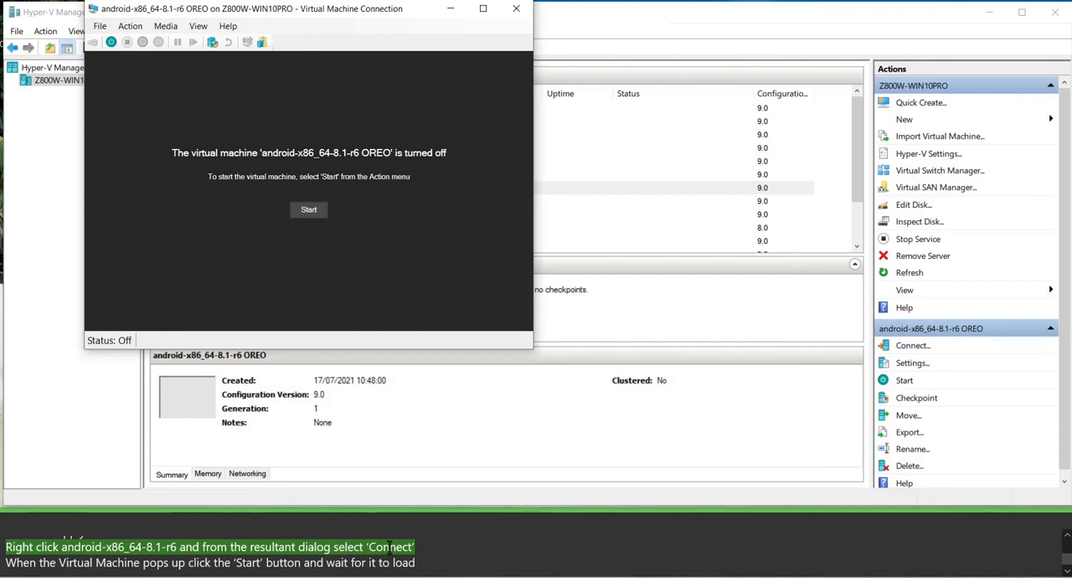
double_click(249, 563)
left_click(317, 210)
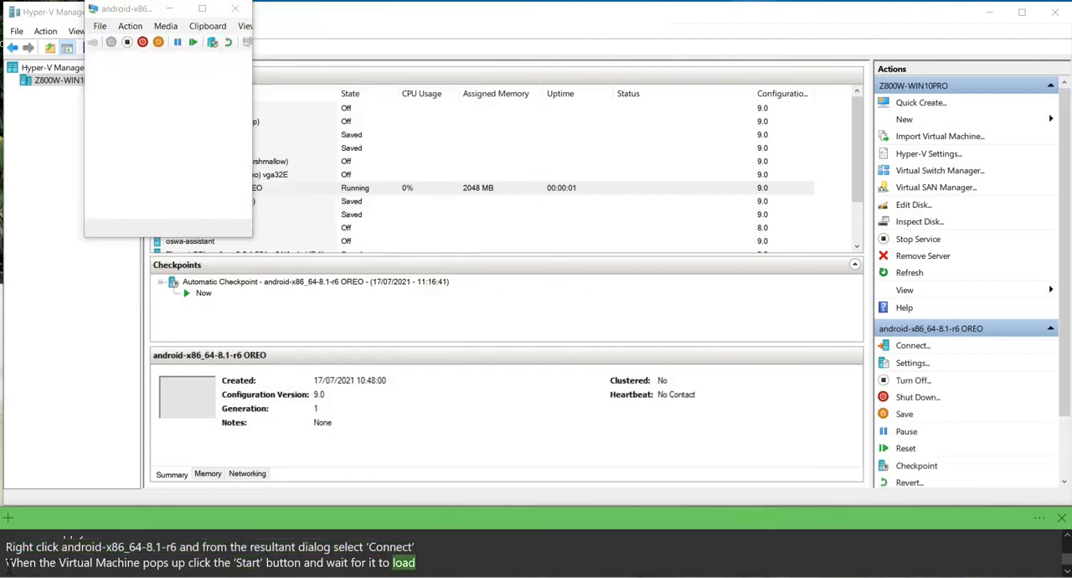
left_click_drag(415, 563, 8, 566)
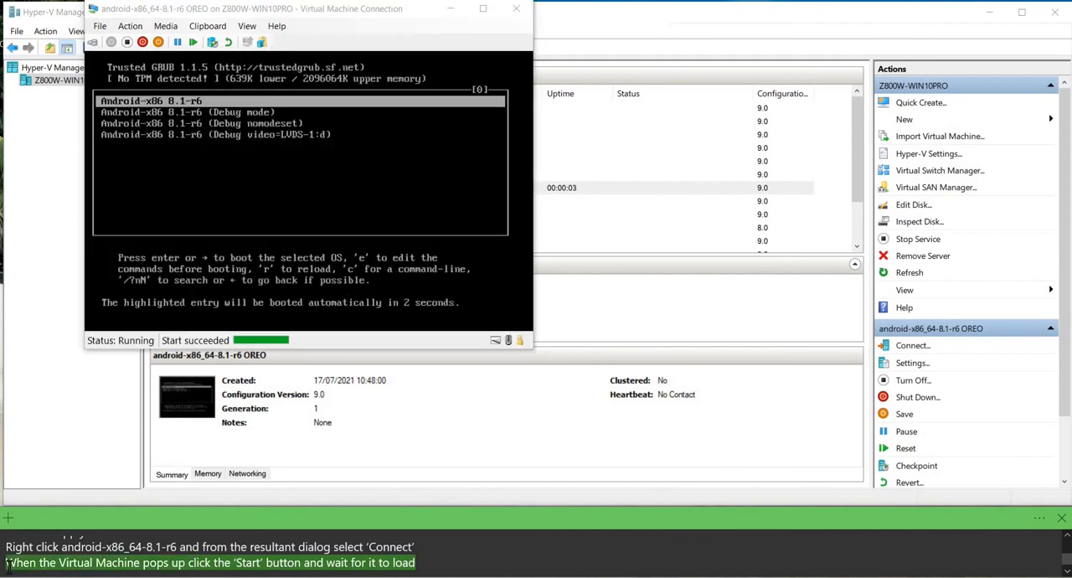
left_click(432, 563)
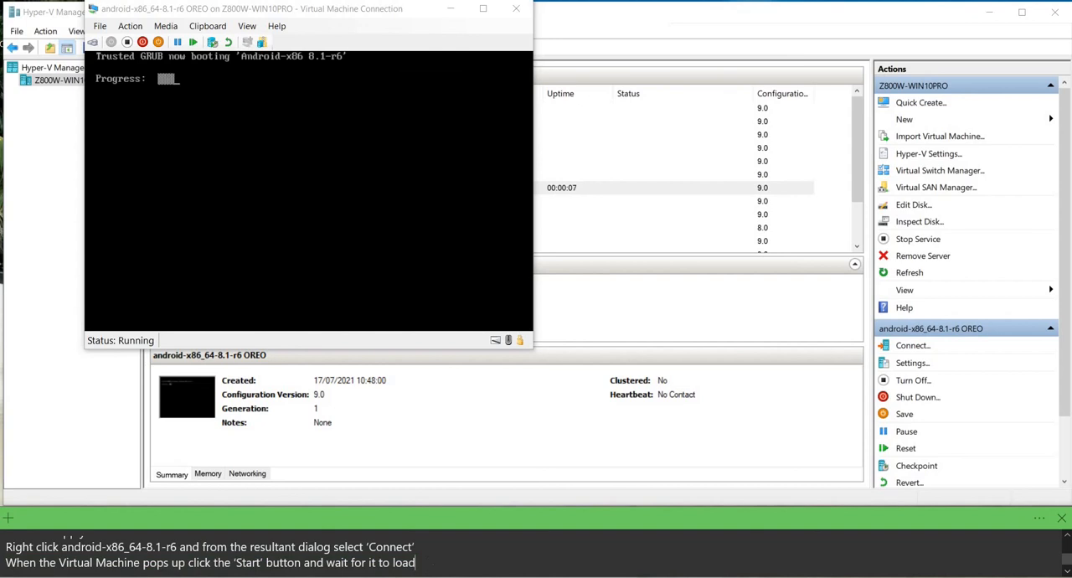
type("DO NOT make any changes on the next screen, wait for android to load")
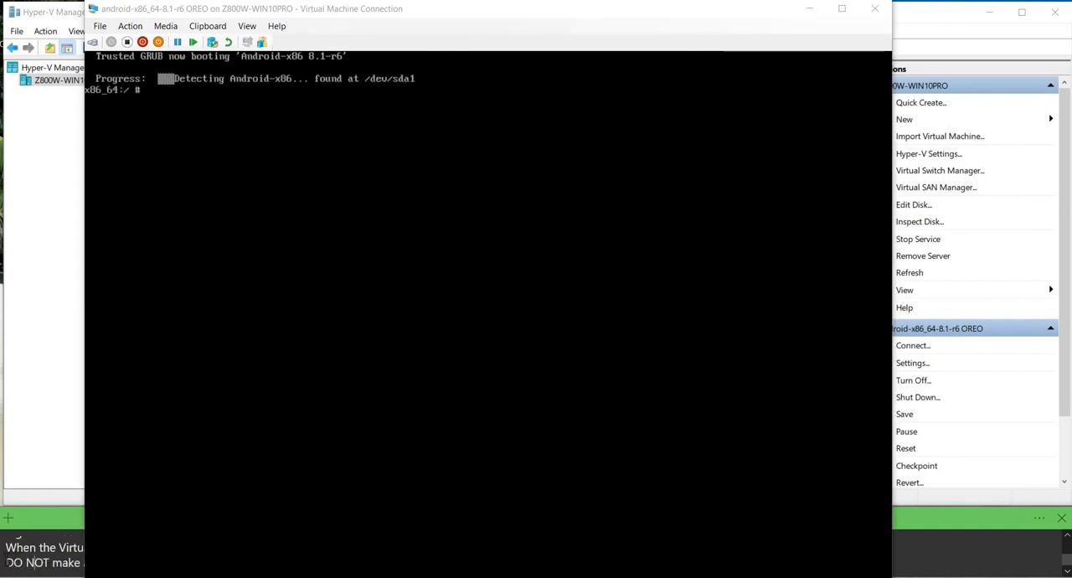
left_click_drag(8, 561, 74, 563)
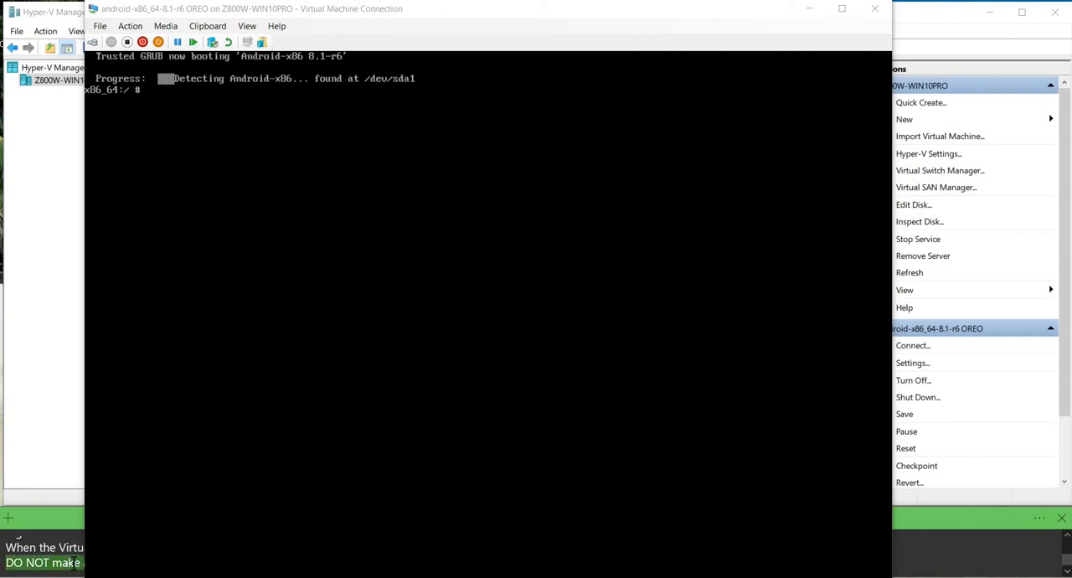